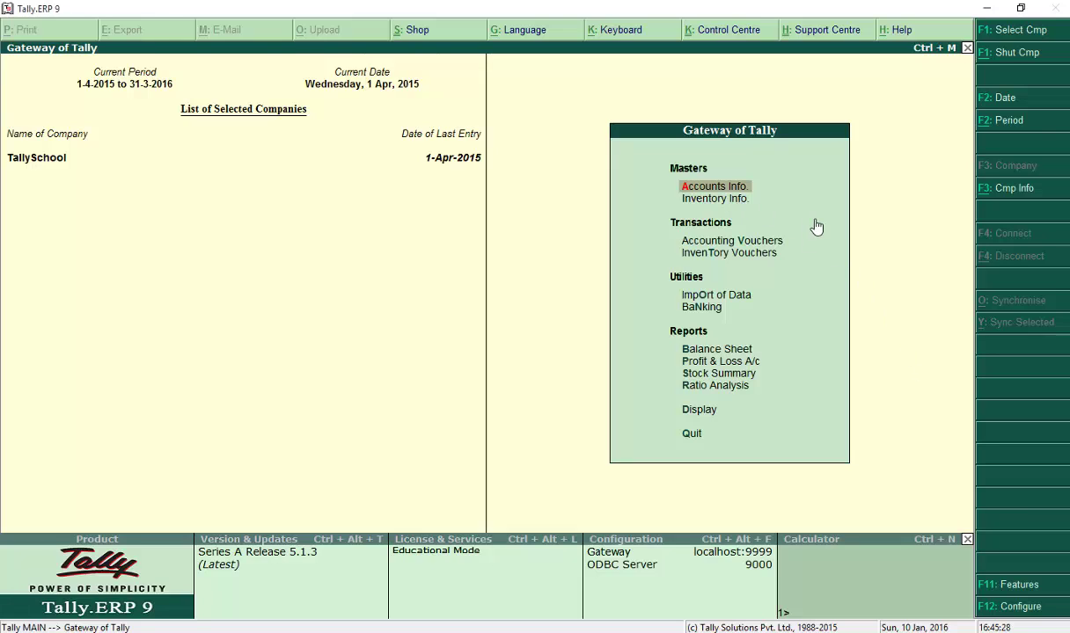
Open the creation form for a new unit of measure in the inventory masters
key(Down)
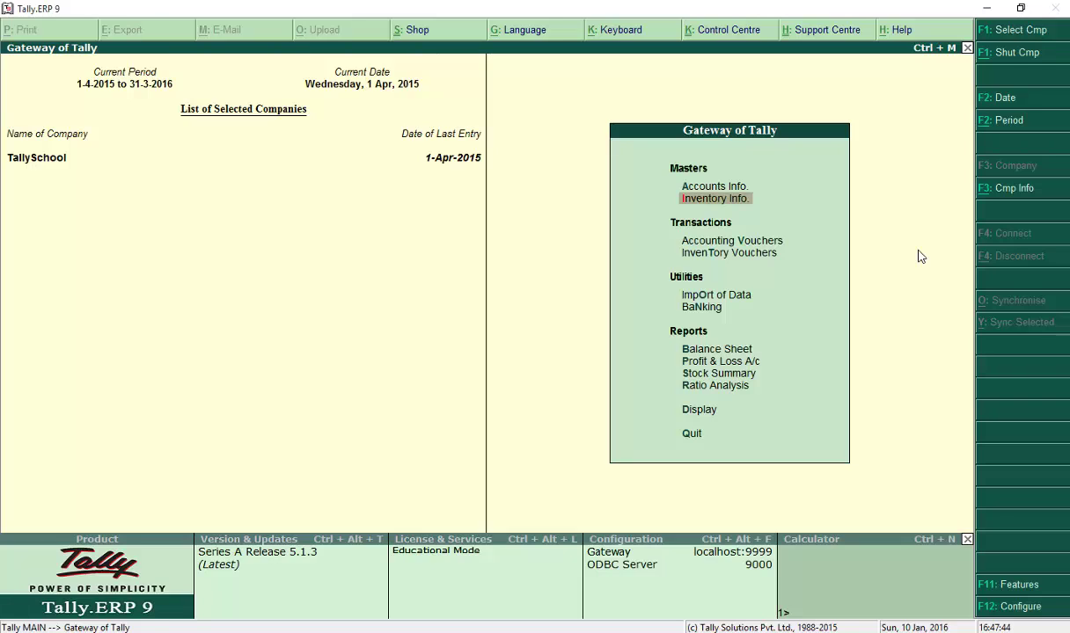
key(Up)
key(Down)
key(Return)
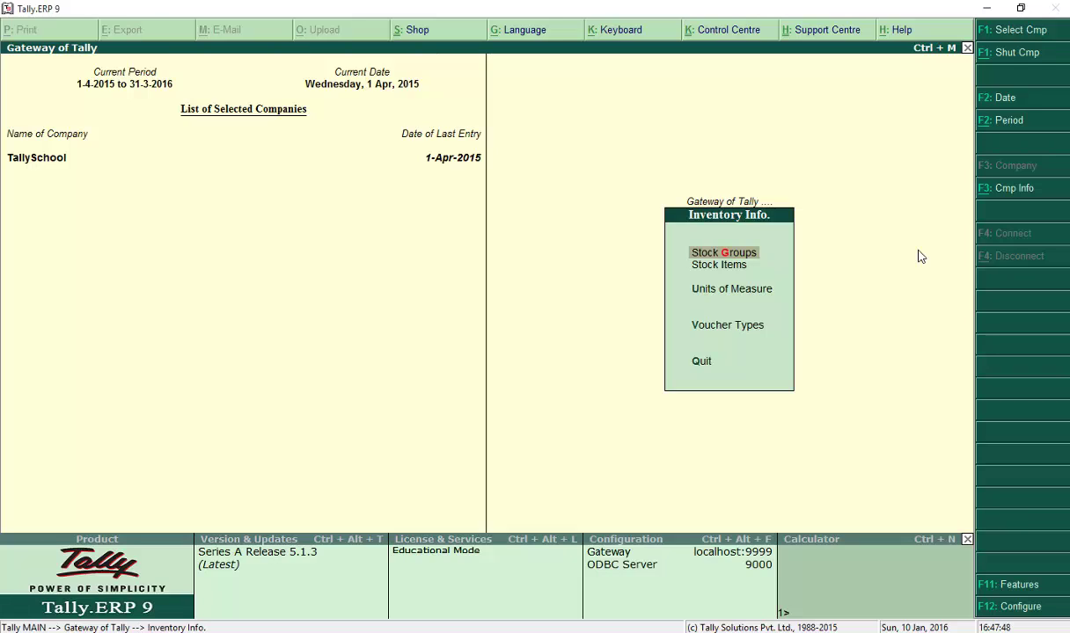
key(Down)
key(Down)
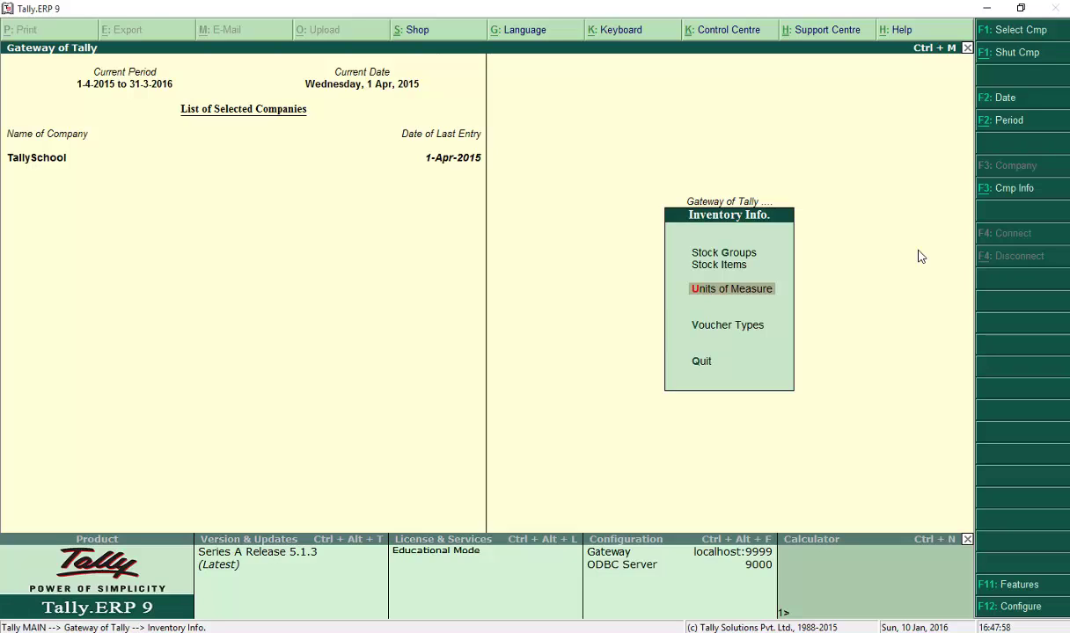
key(Return)
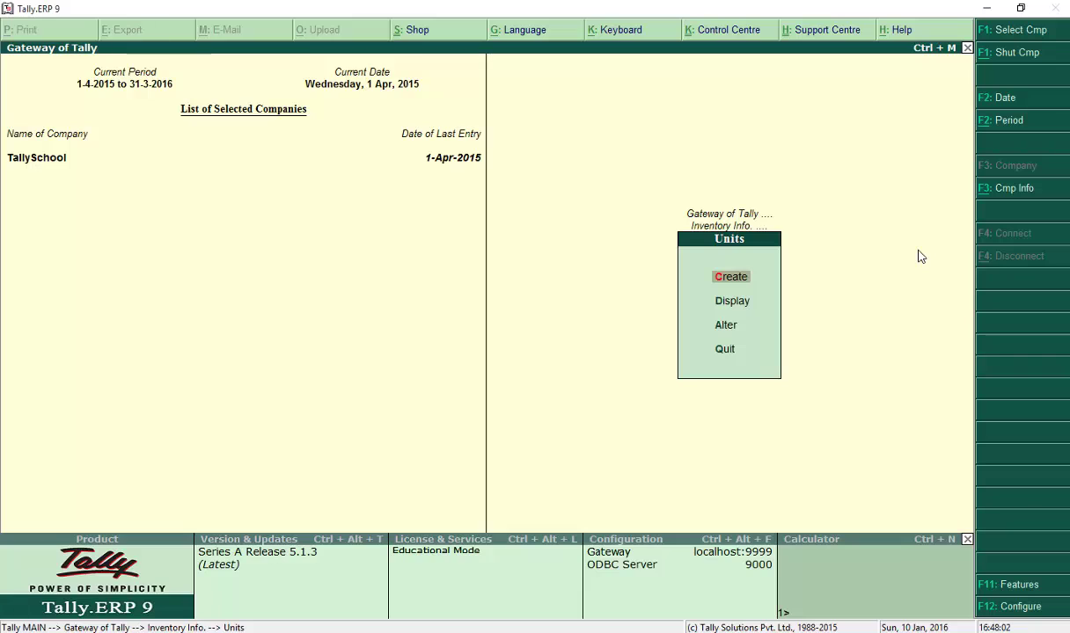
key(Return)
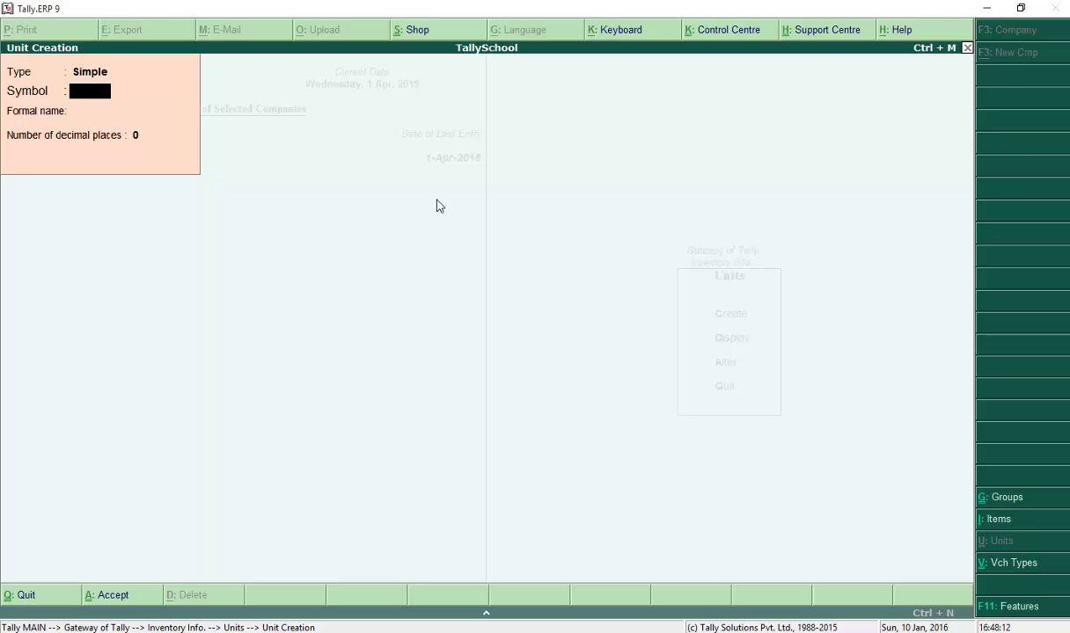
Create a simple unit with symbol No, no formal name and 2 decimal places, and leave the unit form
text(No)
key(Return)
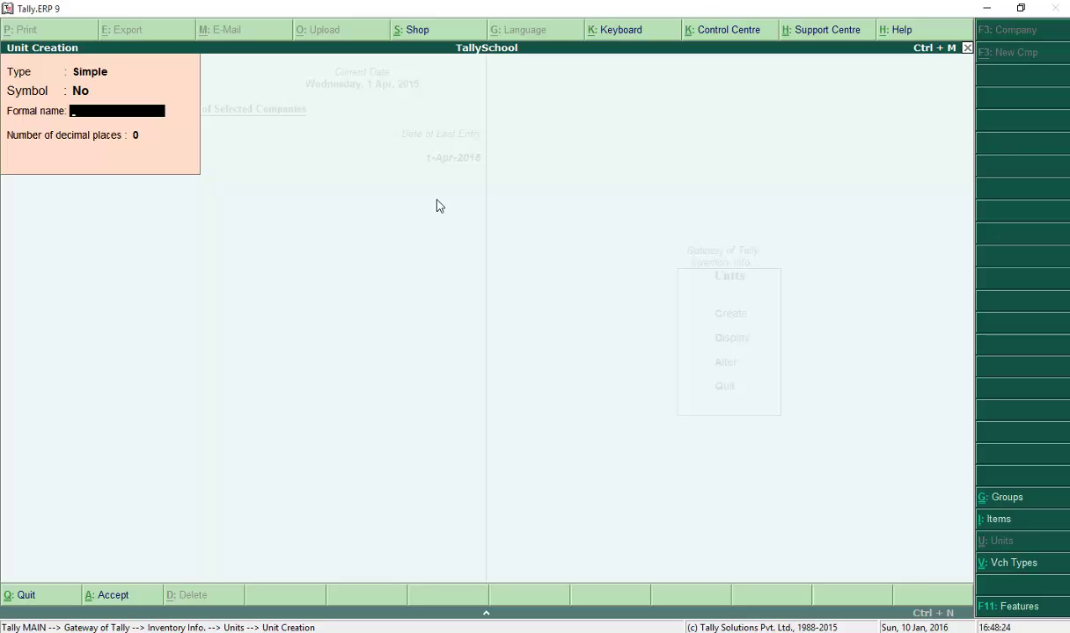
key(Return)
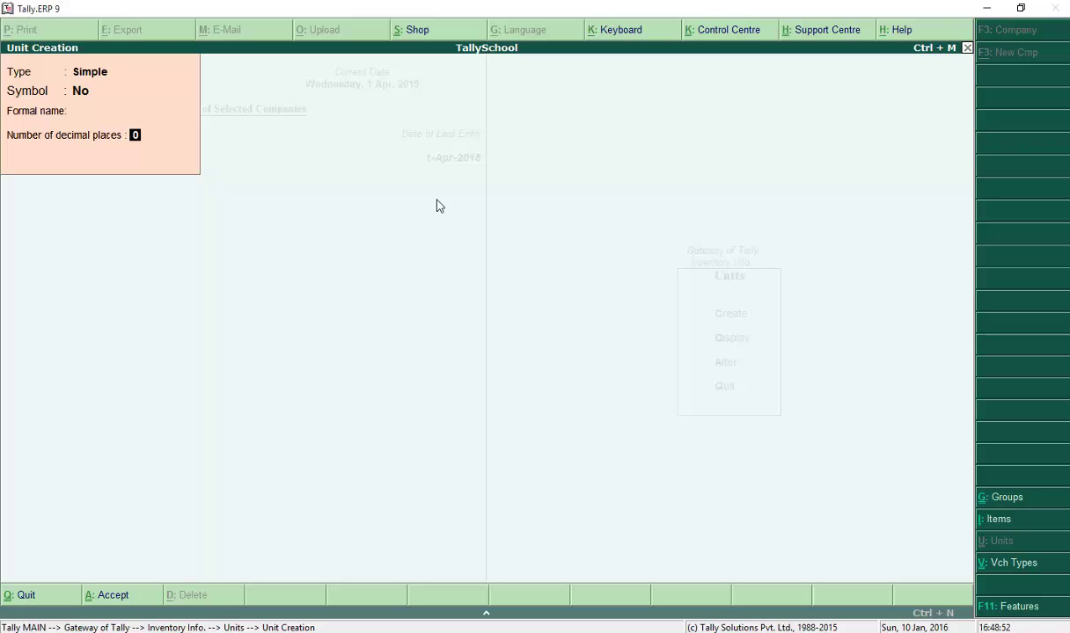
text(2)
key(Return)
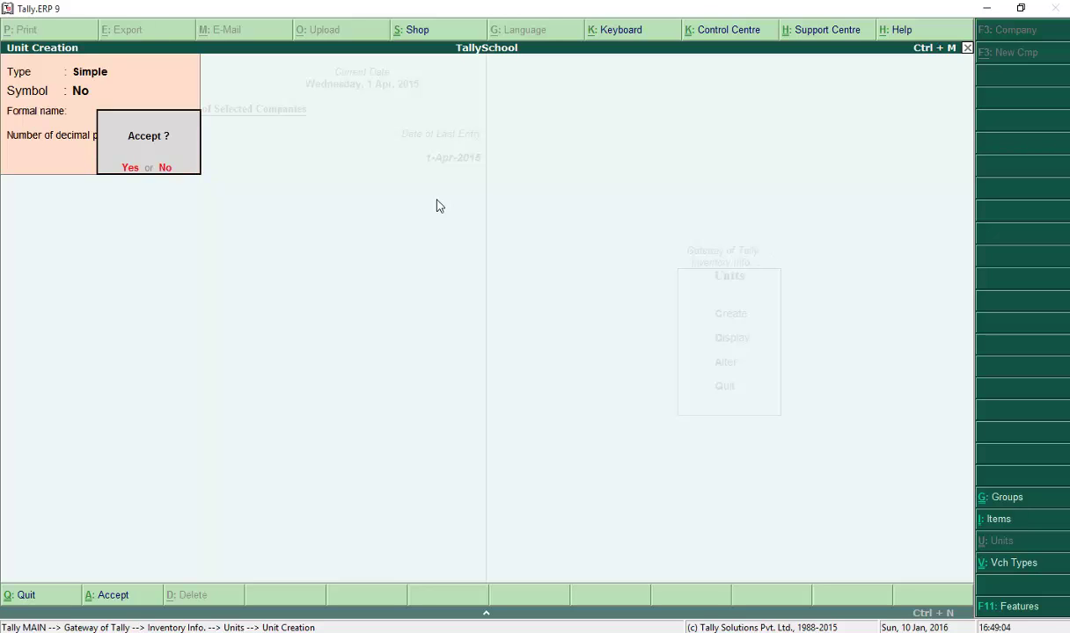
key(Return)
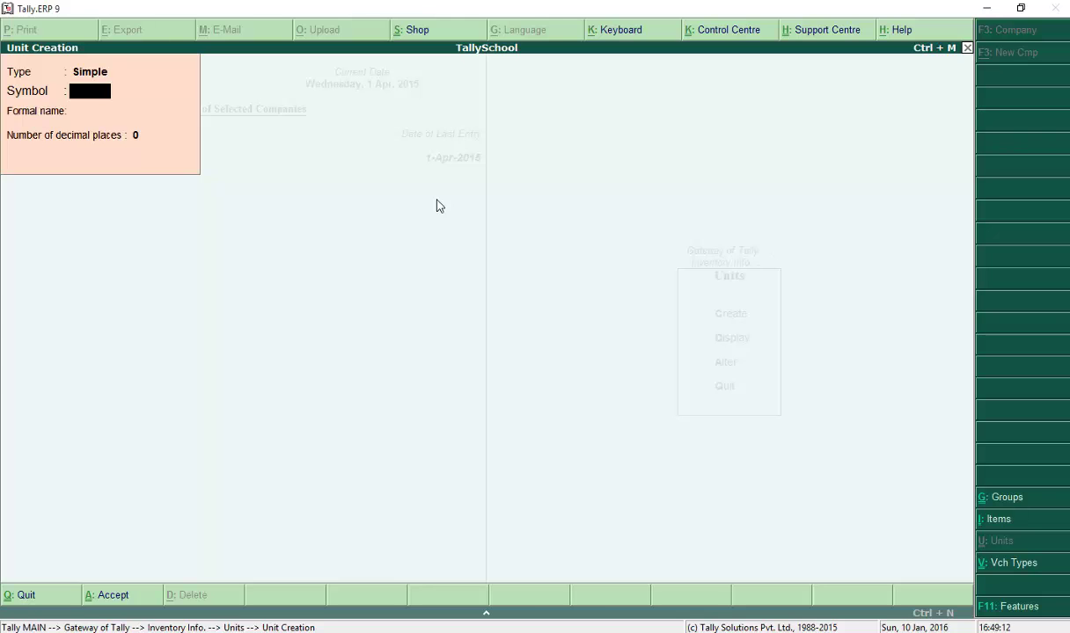
key(Escape)
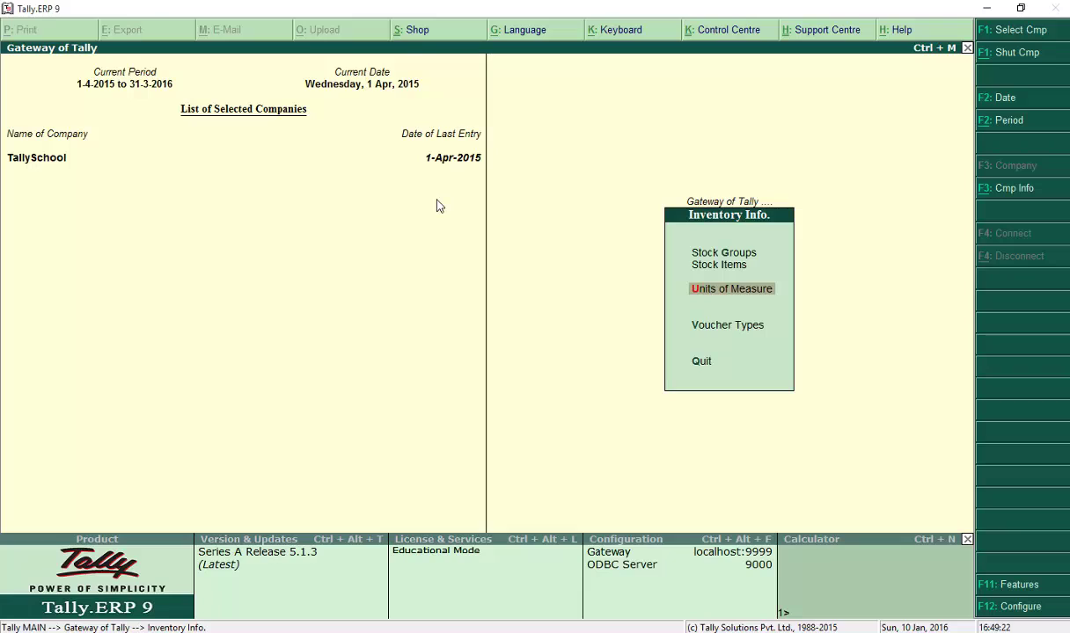
Start a new single stock item named Mobile under Primary, with No as its unit
key(Up)
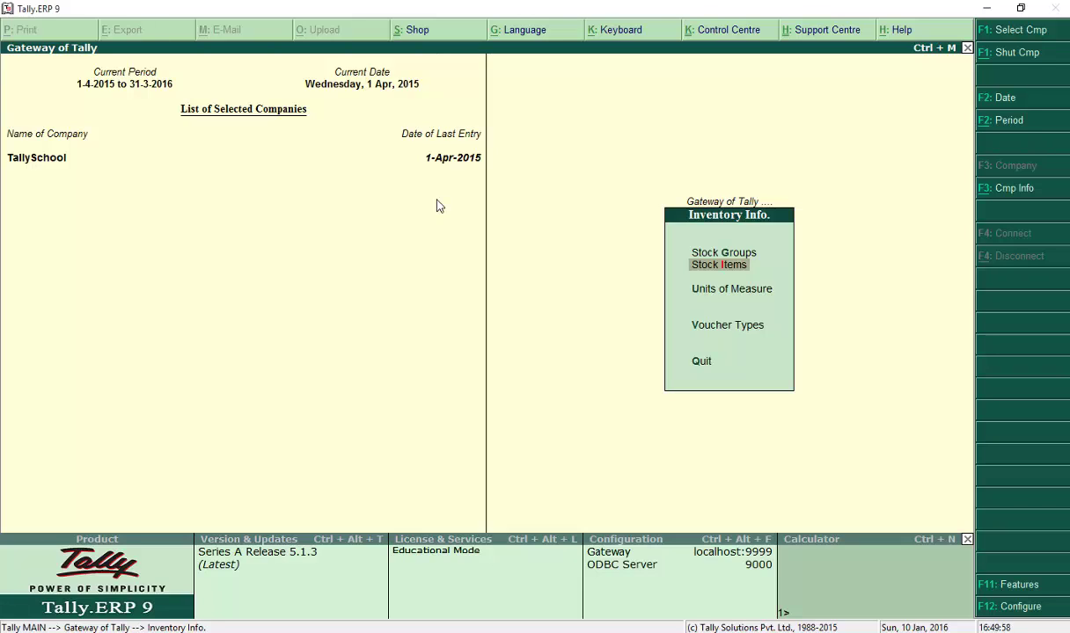
key(Return)
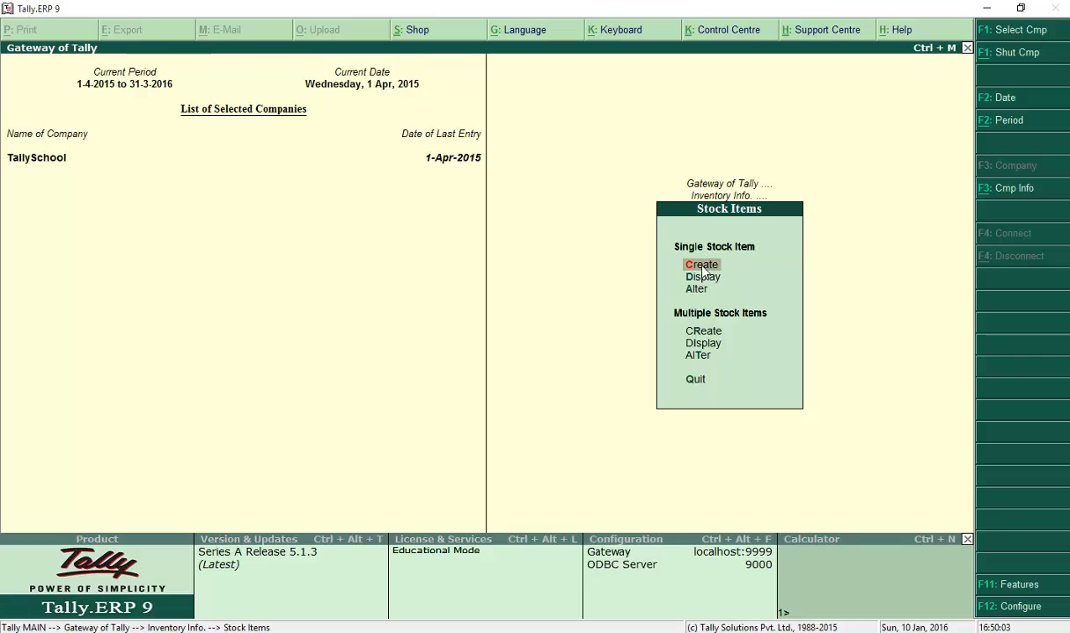
click(783, 268)
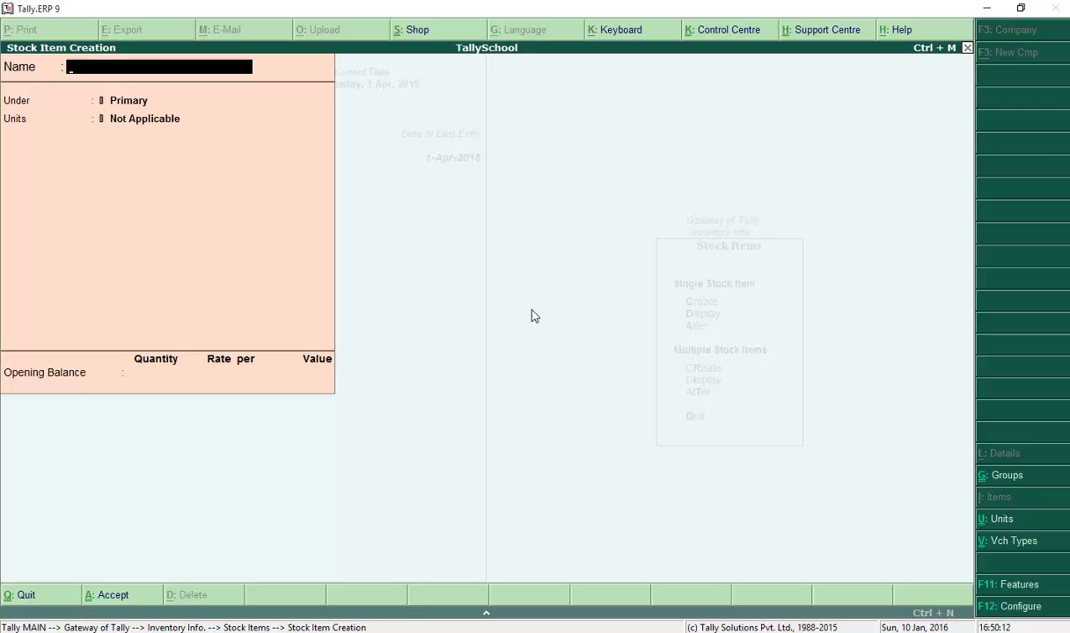
text(Mobile)
key(Return)
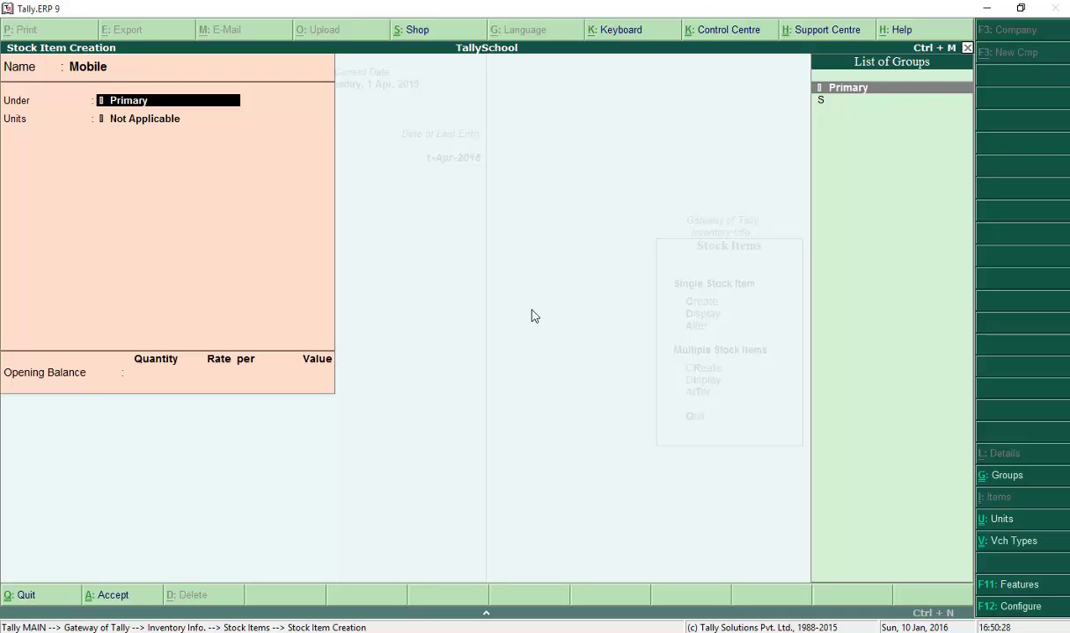
key(Down)
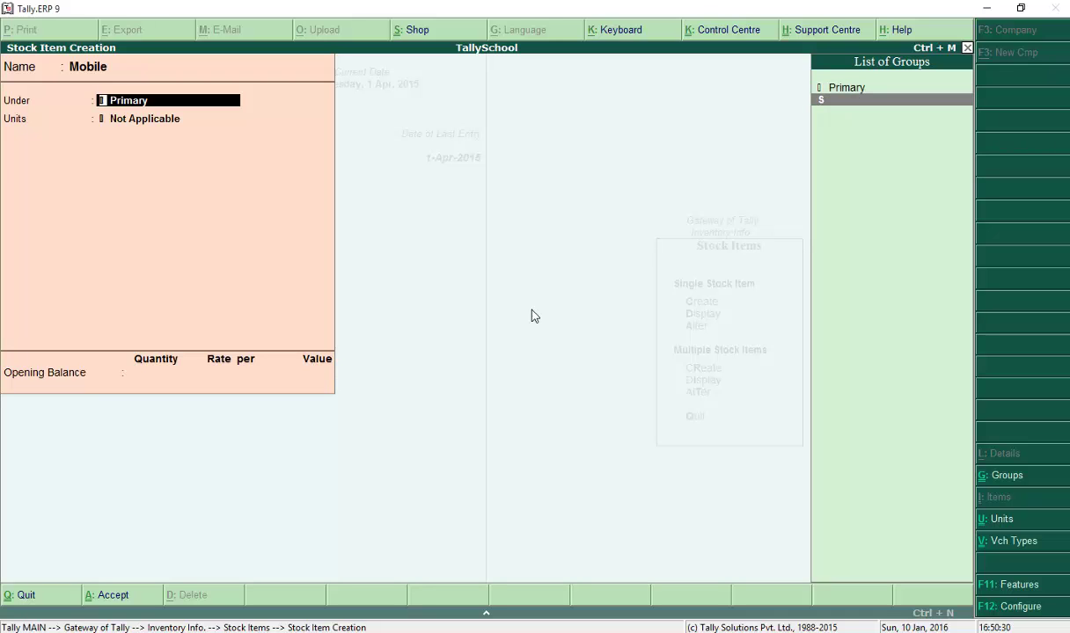
key(Up)
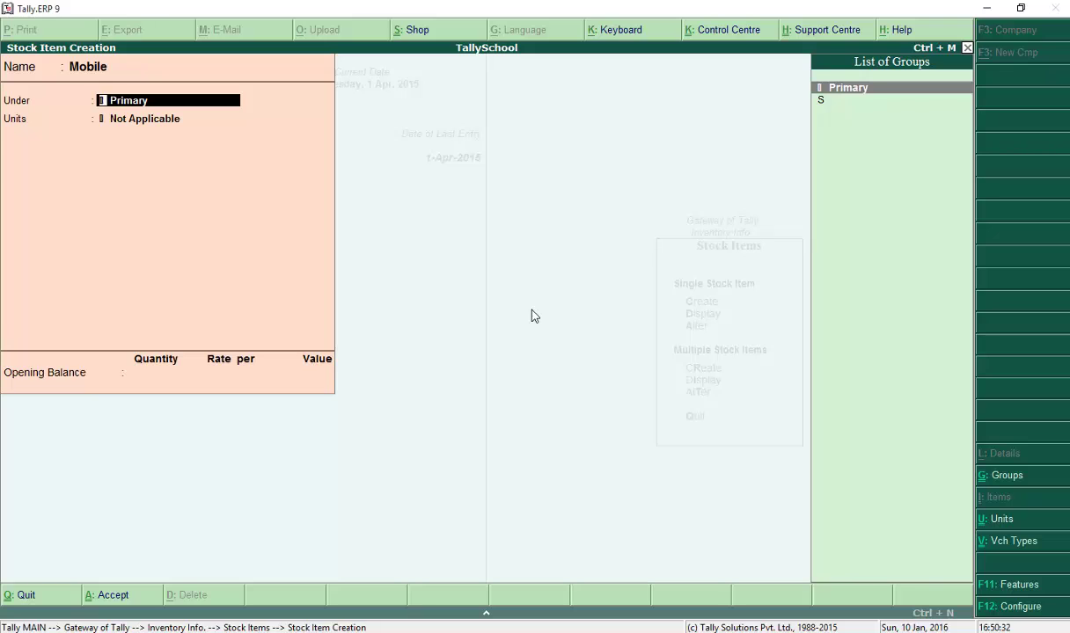
key(Return)
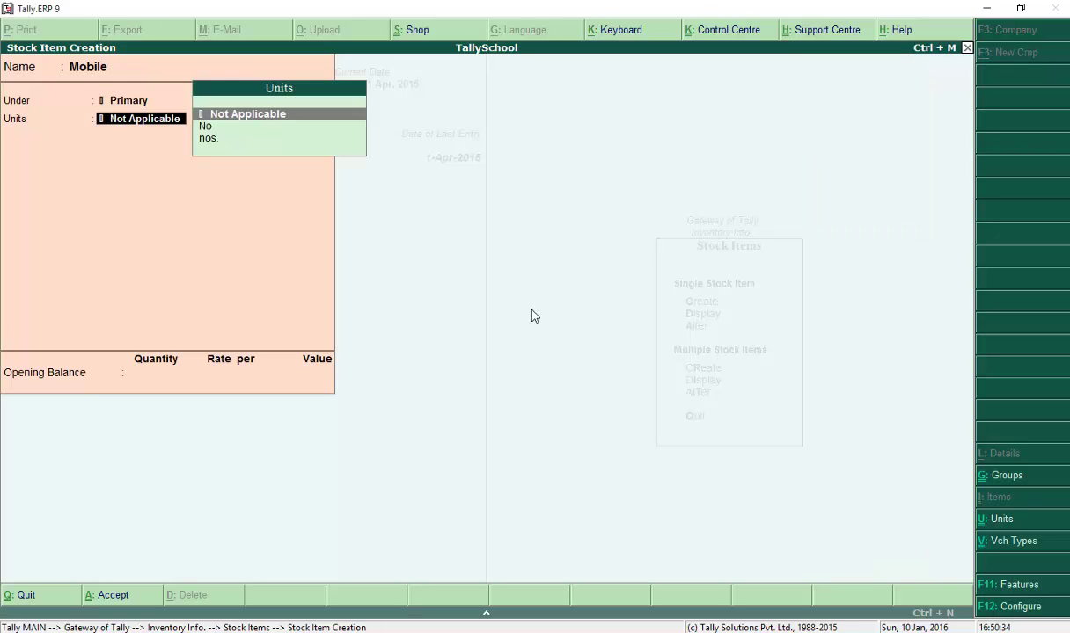
key(Down)
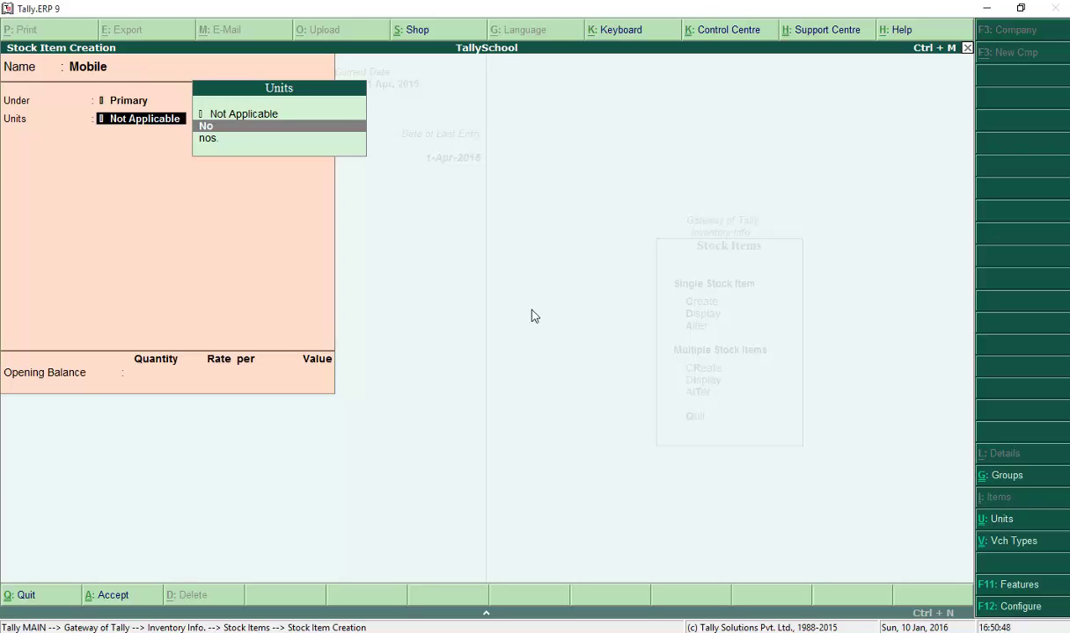
key(Return)
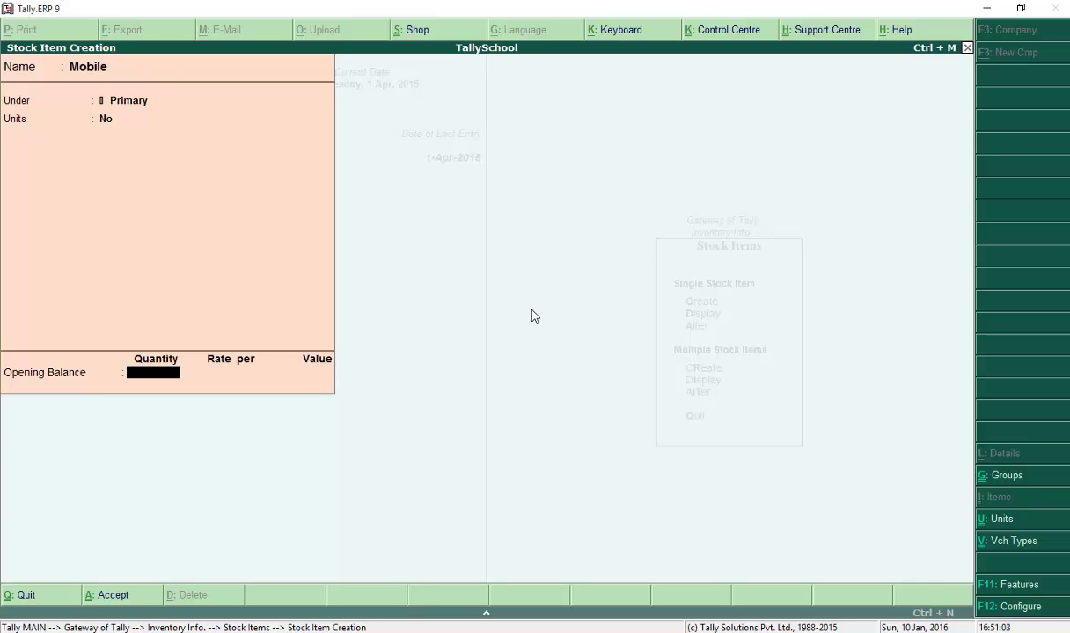
Enter Mobile's opening balance as 25 units at a rate of 15000 per No and save the item
text(25)
key(Return)
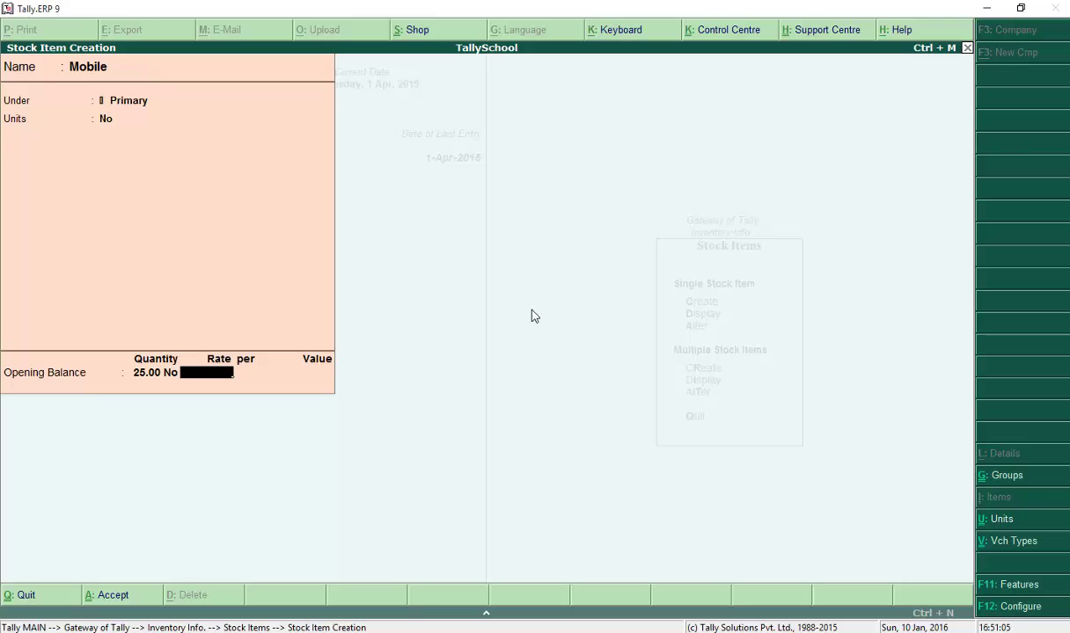
text(15000)
key(Return)
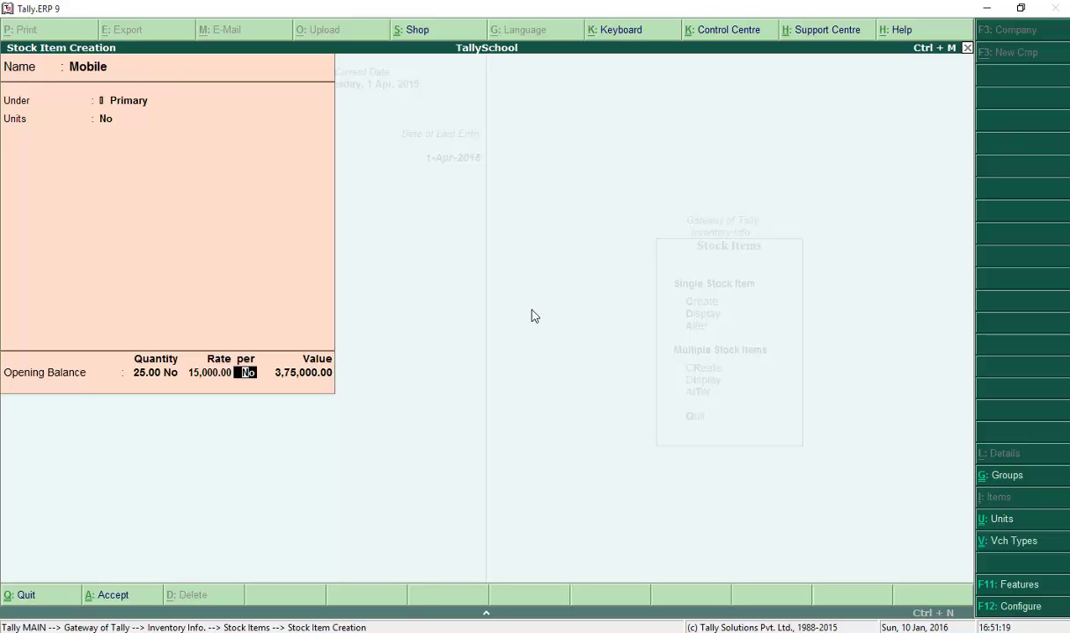
key(Return)
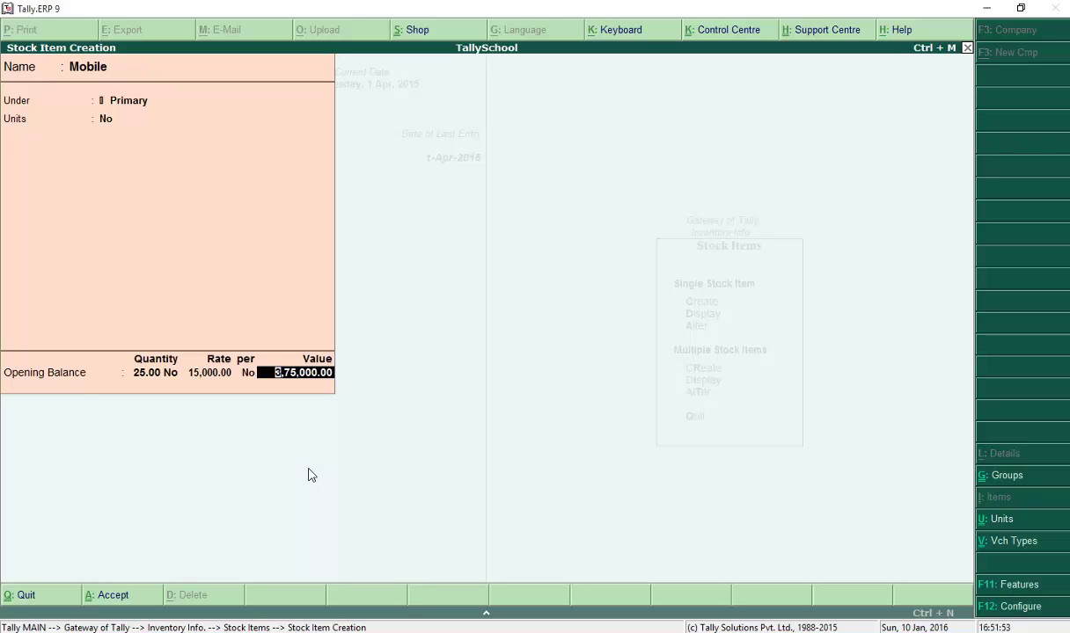
key(Return)
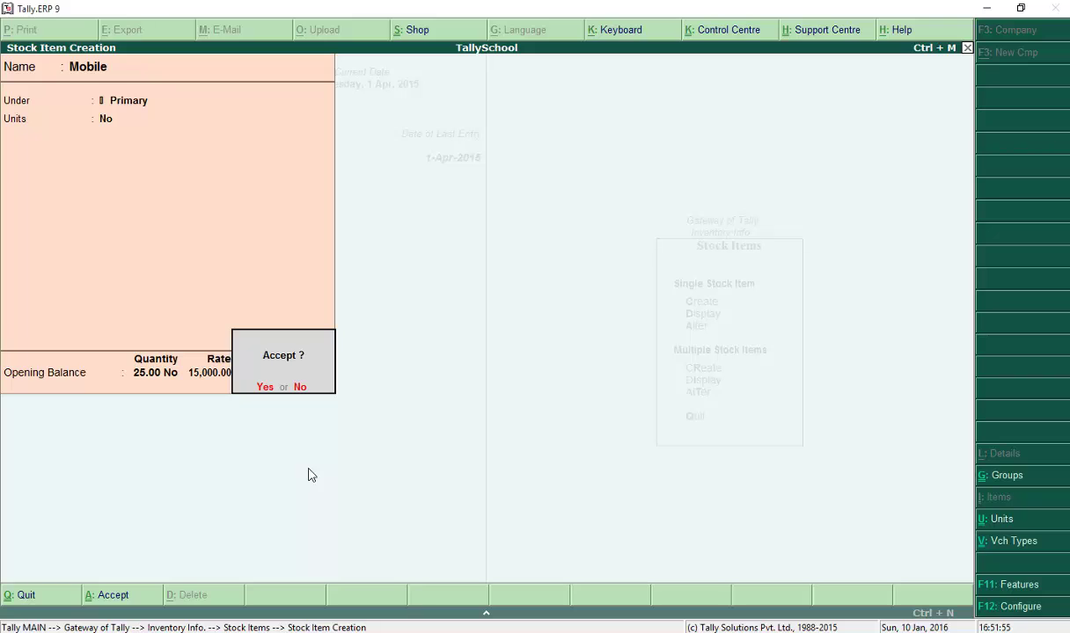
key(Return)
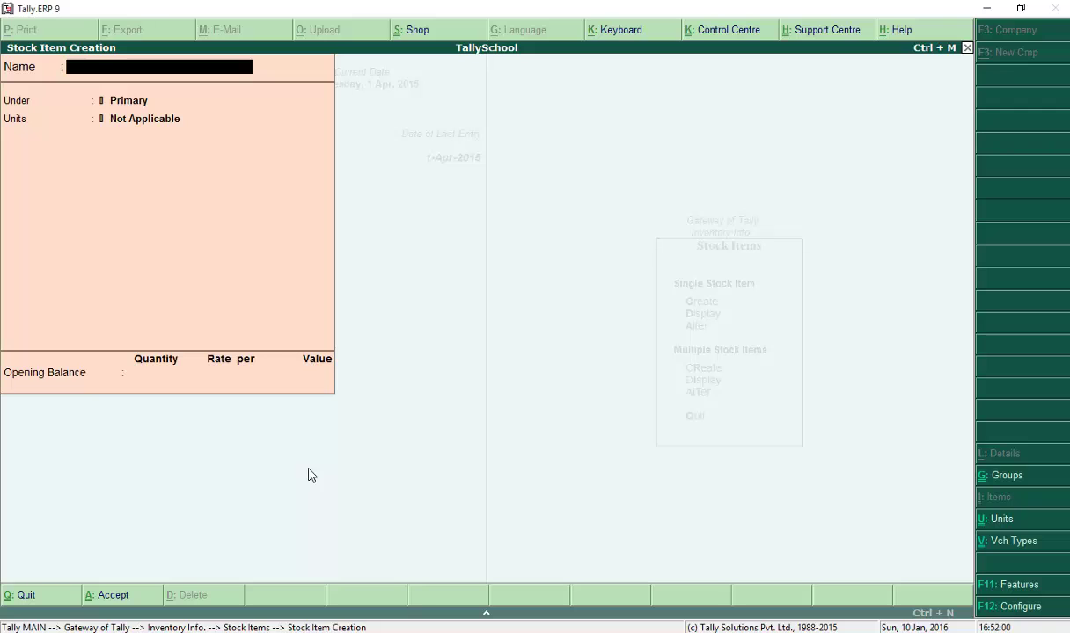
Start a stock item named Earphones under Primary, with No as its unit
text(Earphones)
key(Return)
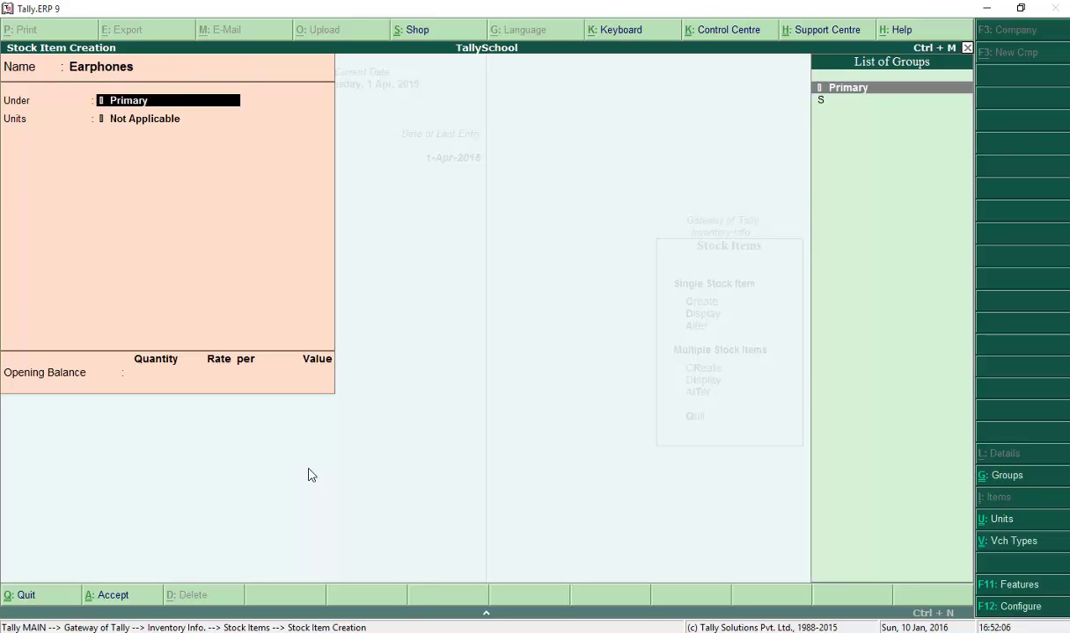
key(Return)
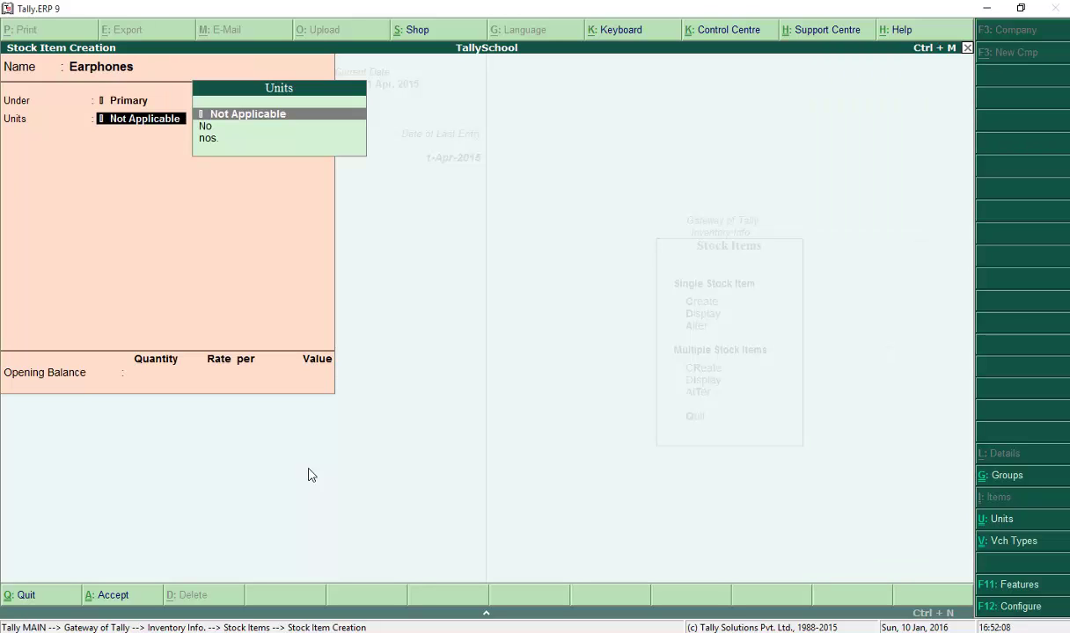
key(Down)
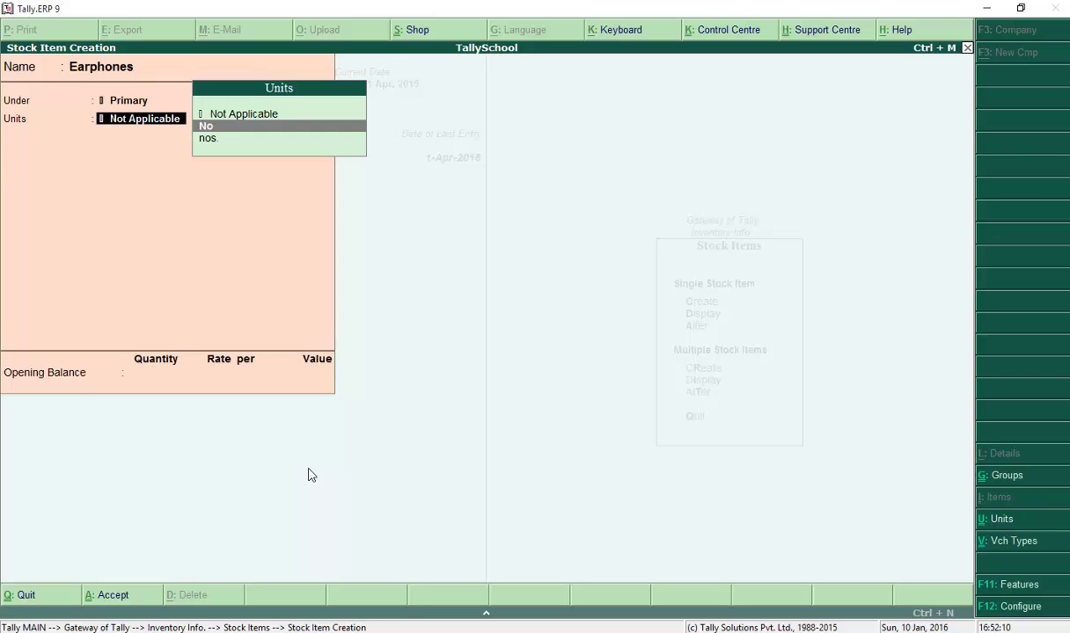
key(Return)
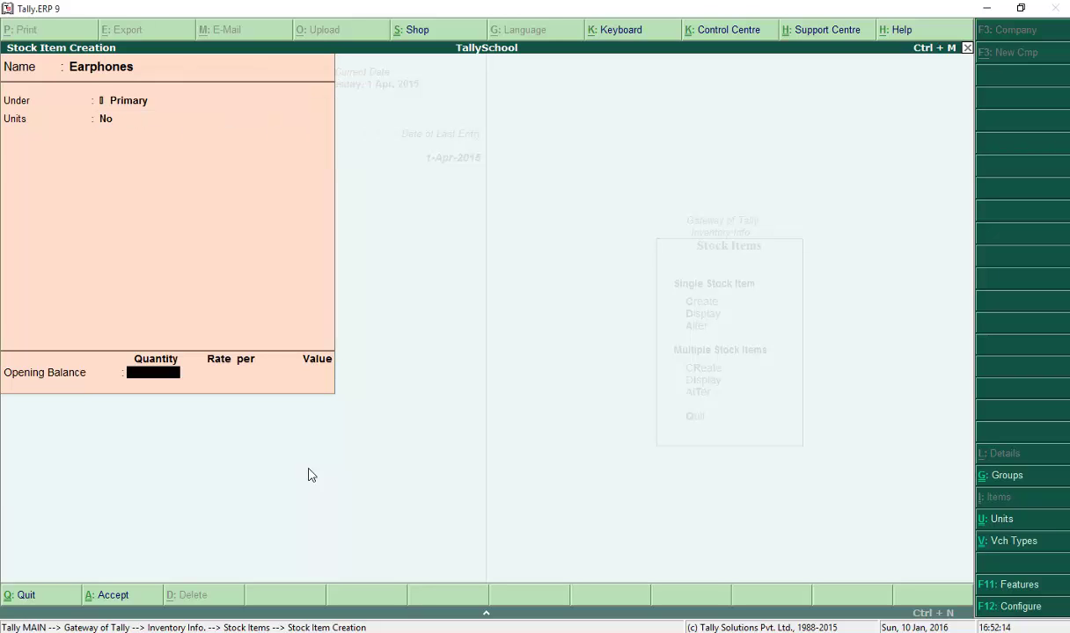
Enter Earphones' opening balance as 50 units at a rate of 400 per No and save the item
text(50)
key(Return)
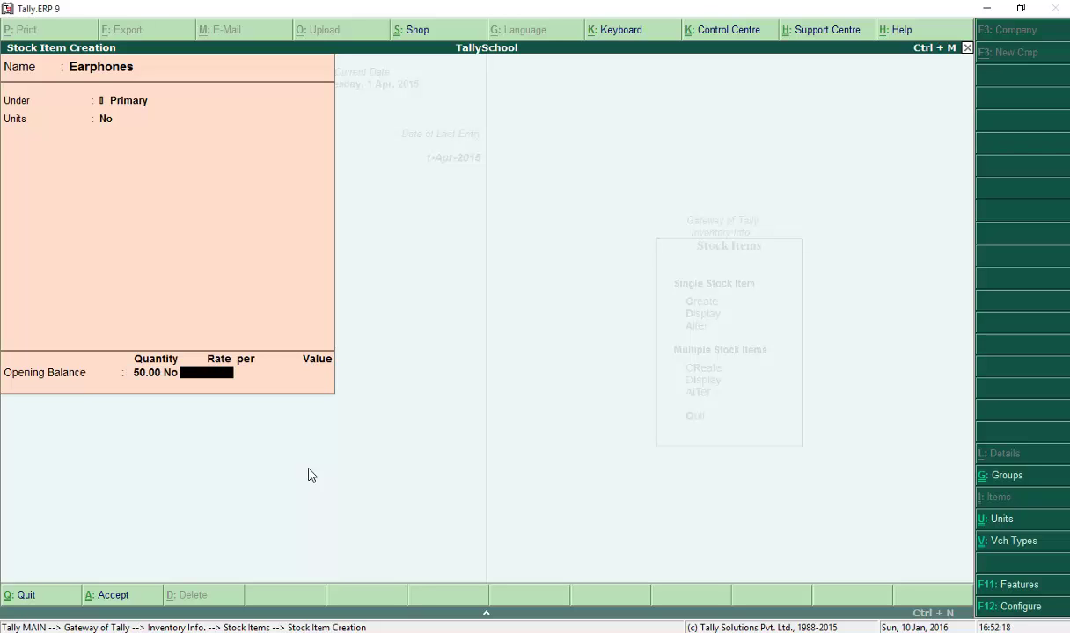
text(400)
key(Return)
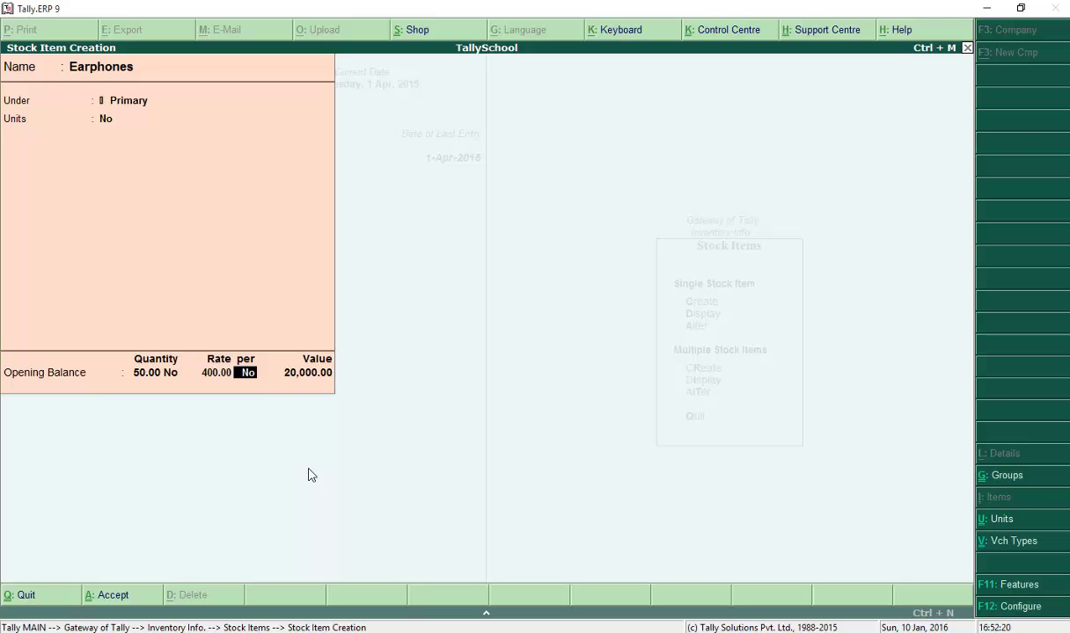
key(Return)
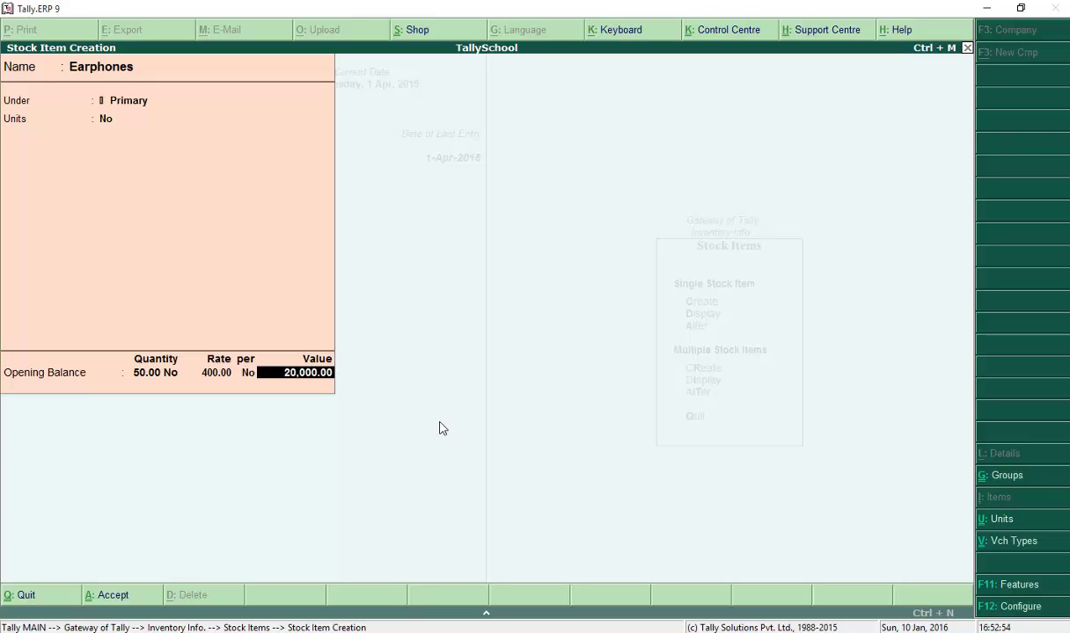
key(Return)
key(Return)
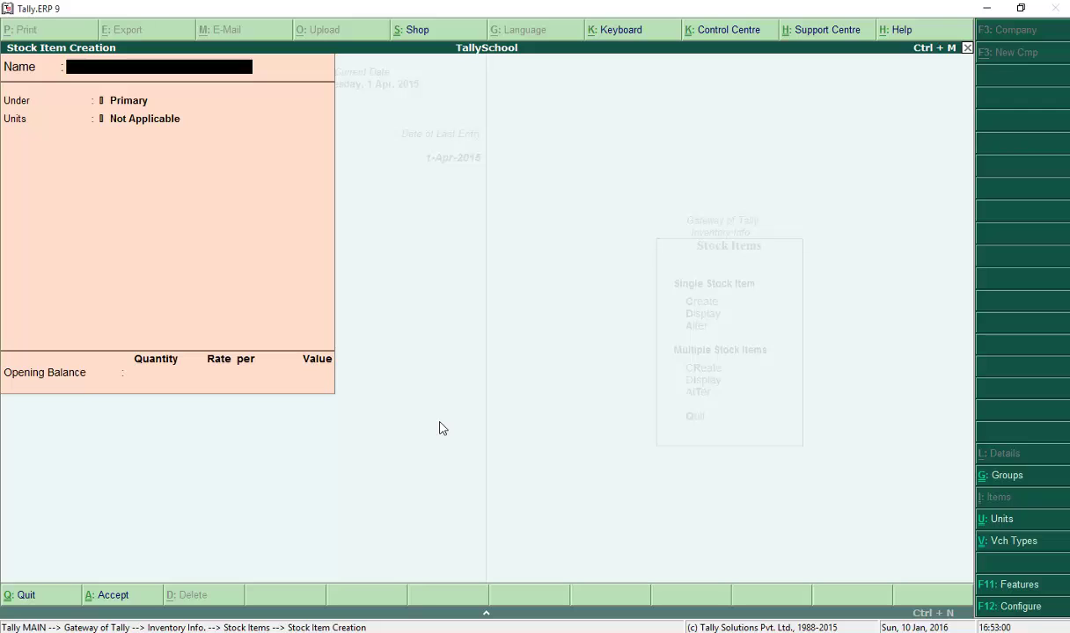
Start a stock item named Screen Guards under Primary, with No as its unit
text(Screen Guards)
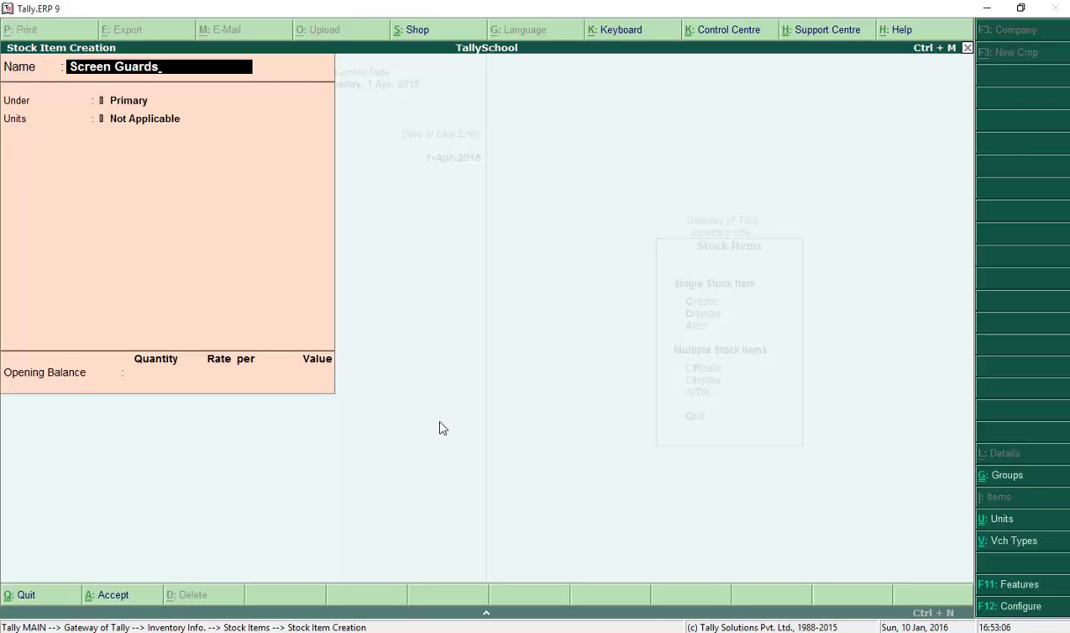
key(Return)
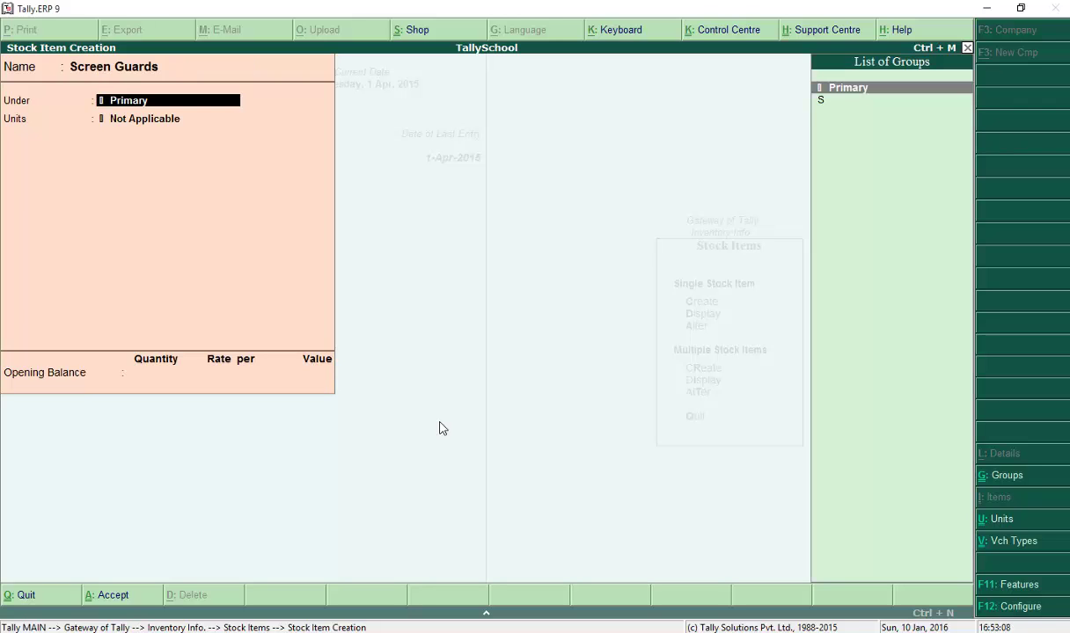
key(Return)
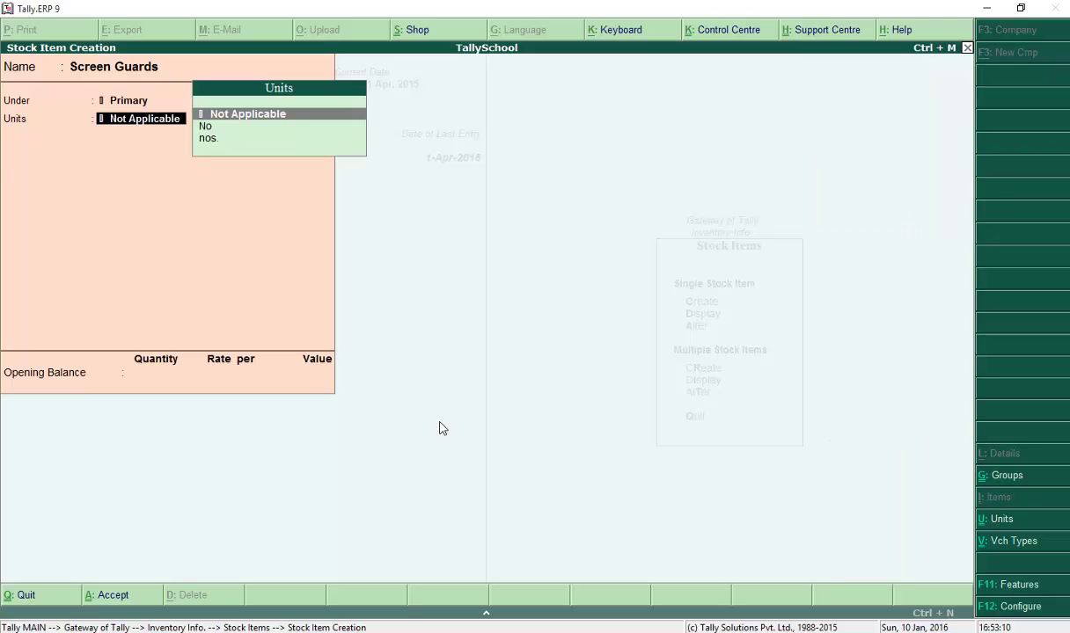
key(Down)
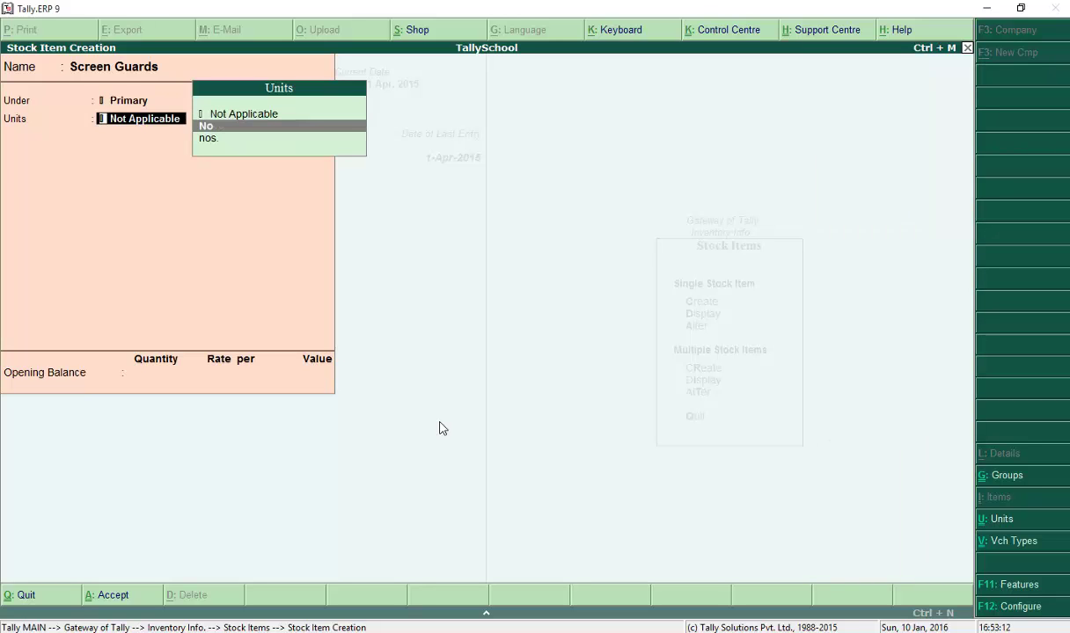
key(Return)
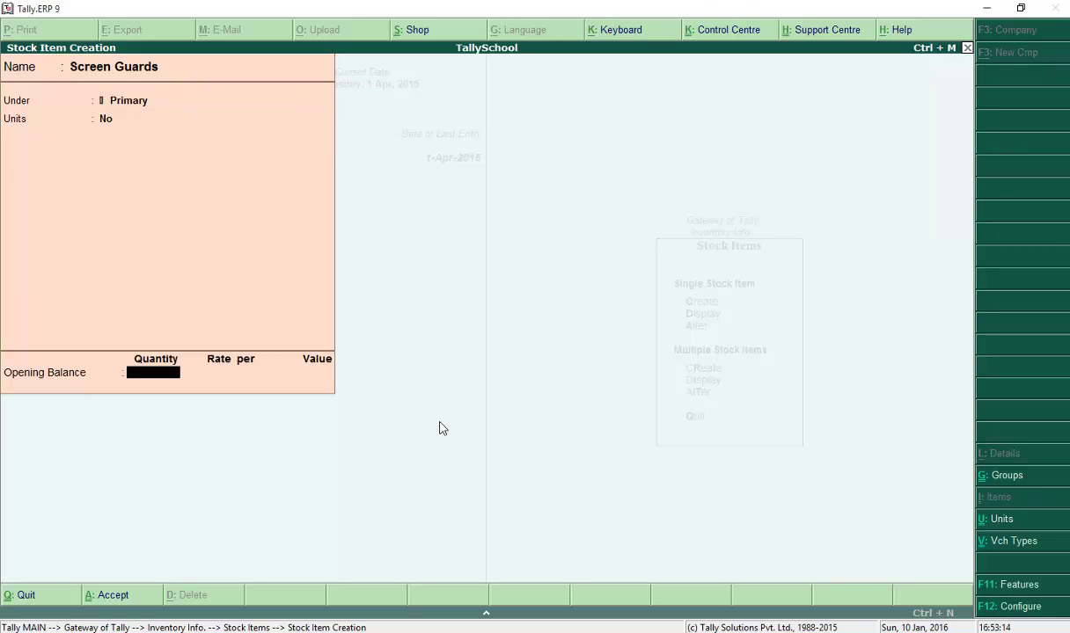
Enter Screen Guards' opening balance as 55 units at a rate of 200 per No, save the item and exit stock item creation
text(55)
key(Return)
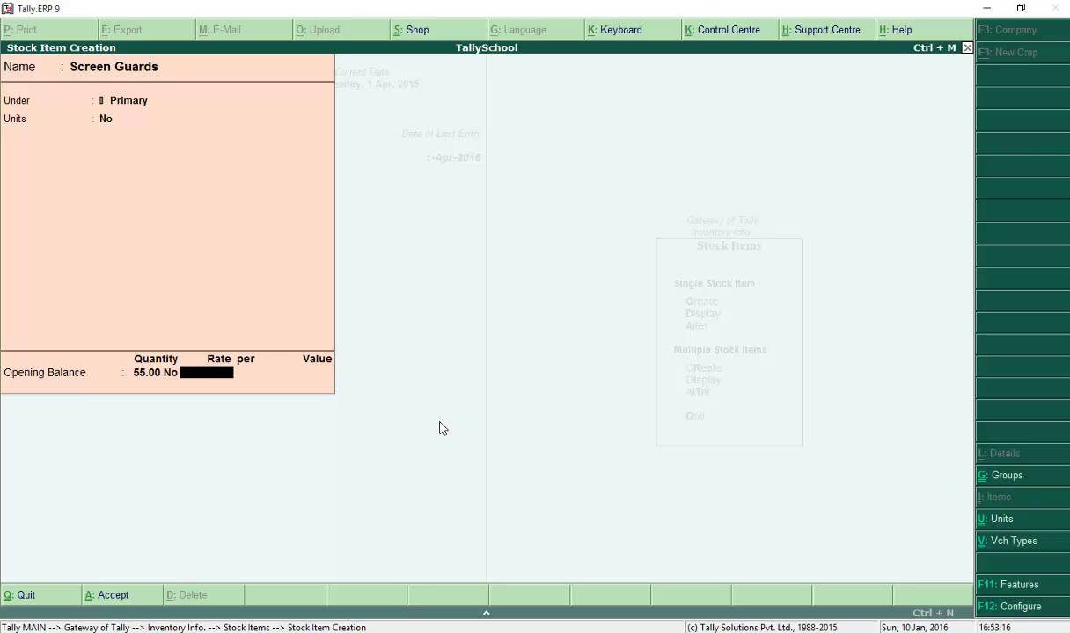
text(200)
key(Return)
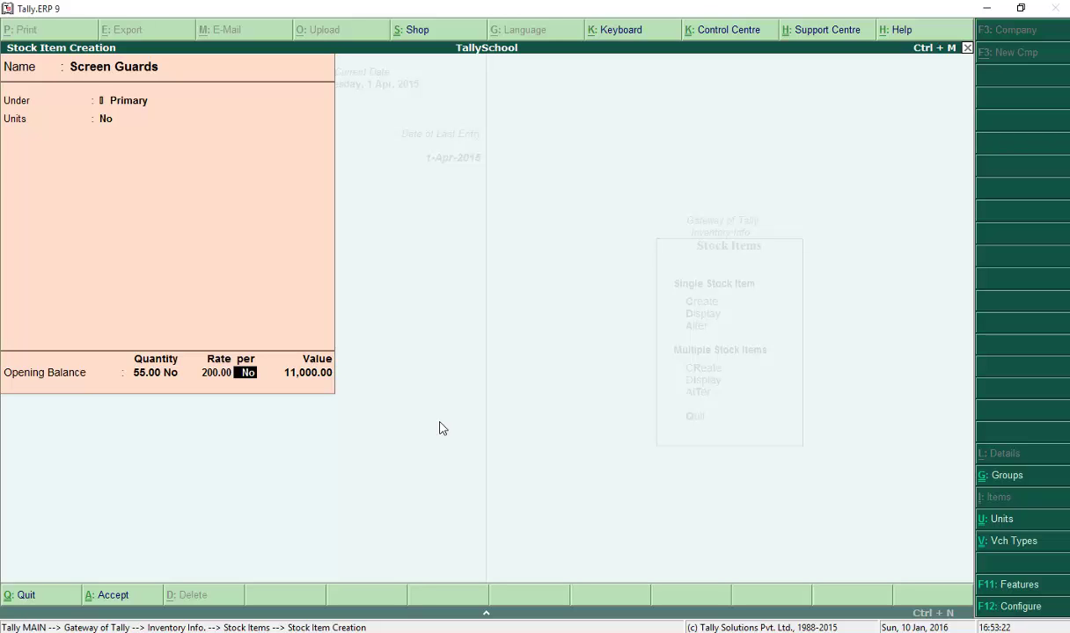
key(Return)
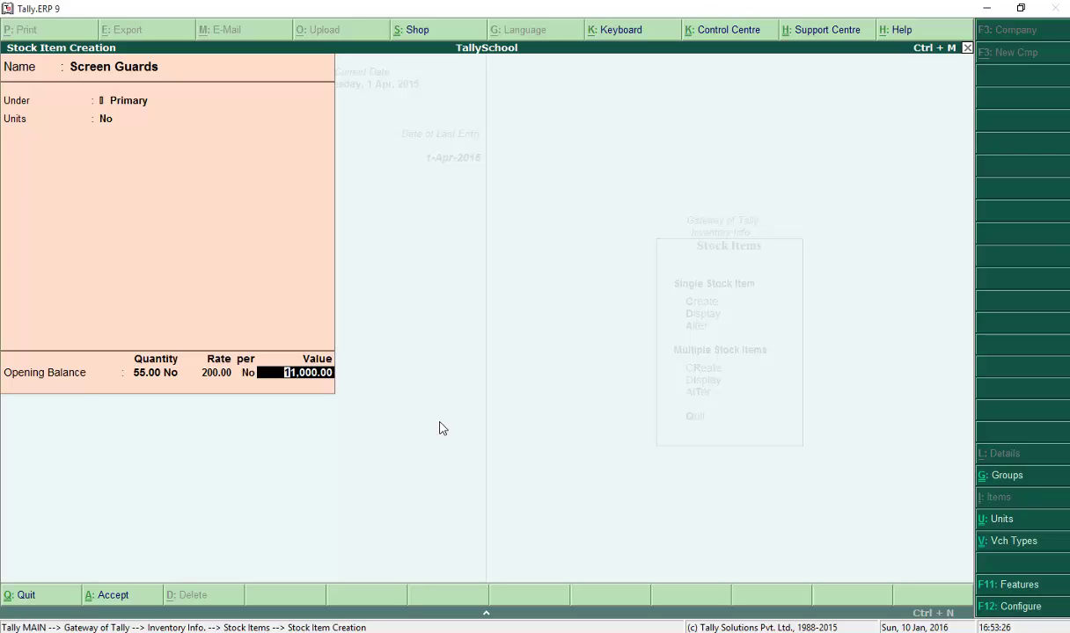
key(Return)
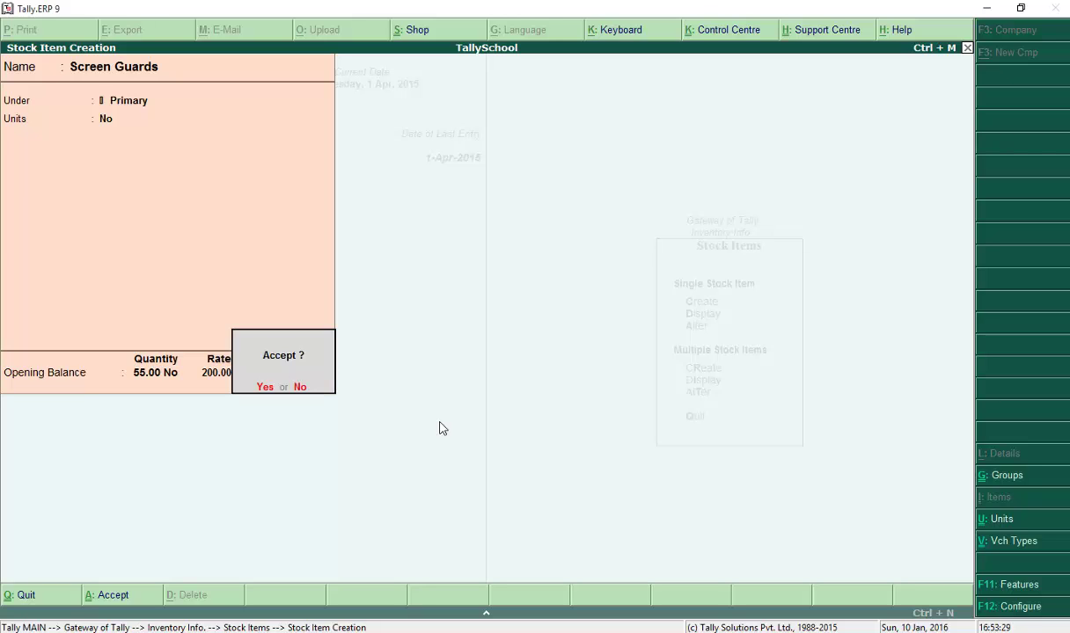
key(Return)
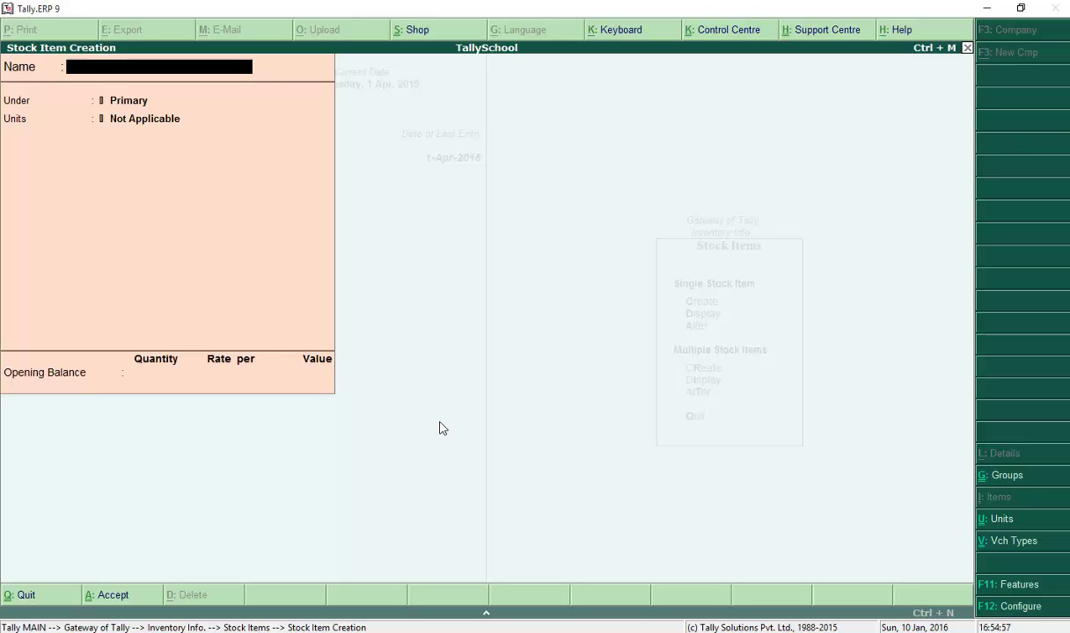
key(Escape)
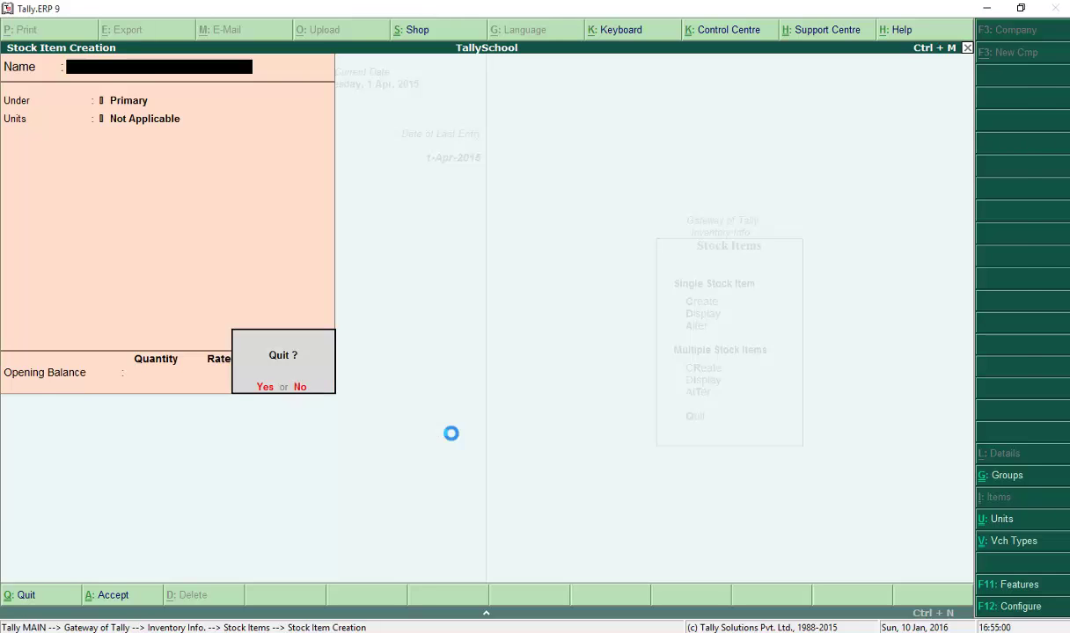
key(y)
Return to the Gateway of Tally and open the Stock Summary report
key(Escape)
key(Escape)
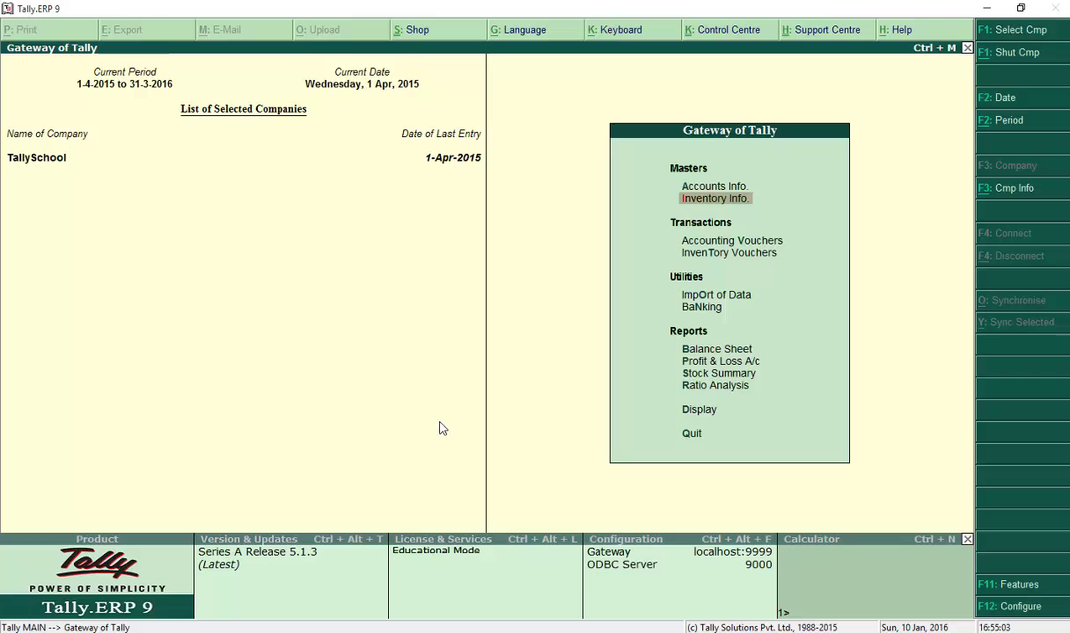
key(Down)
key(Down)
key(Down)
key(Down)
key(Down)
key(Down)
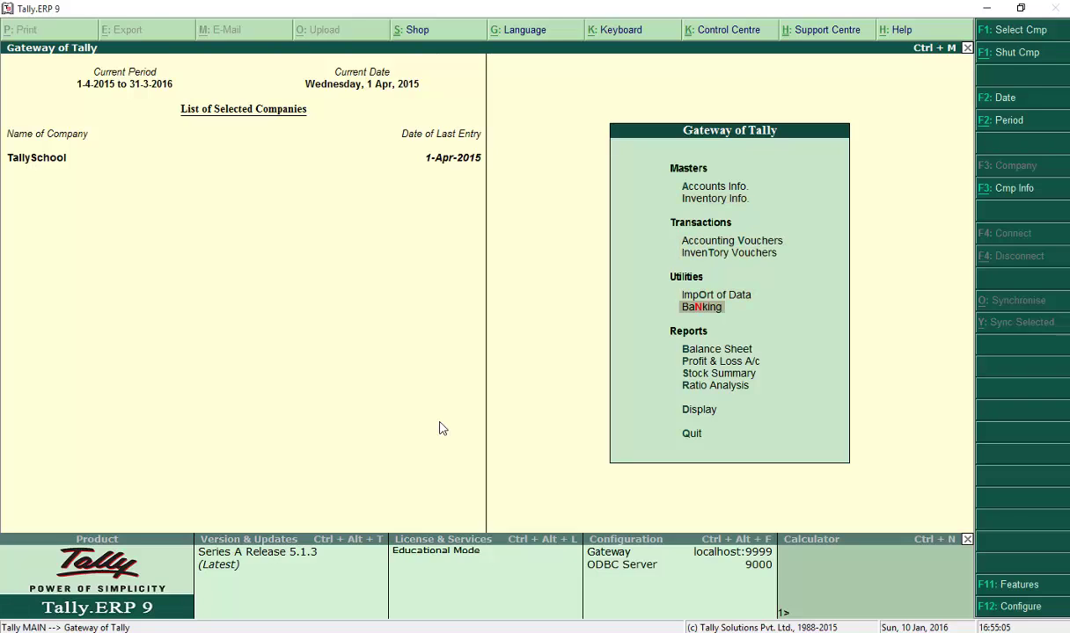
key(Down)
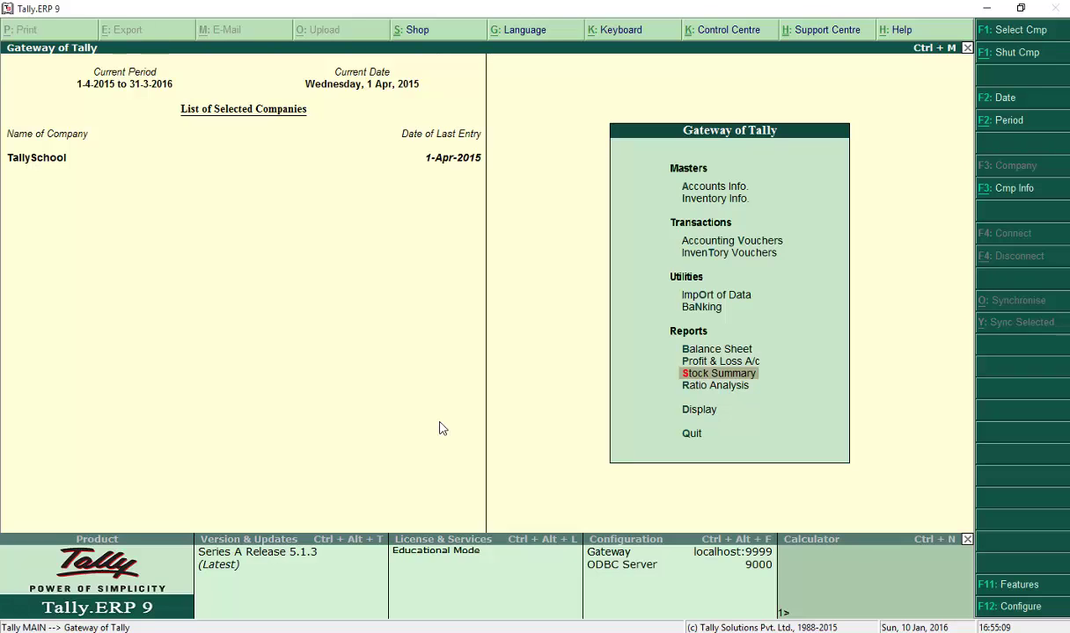
key(Return)
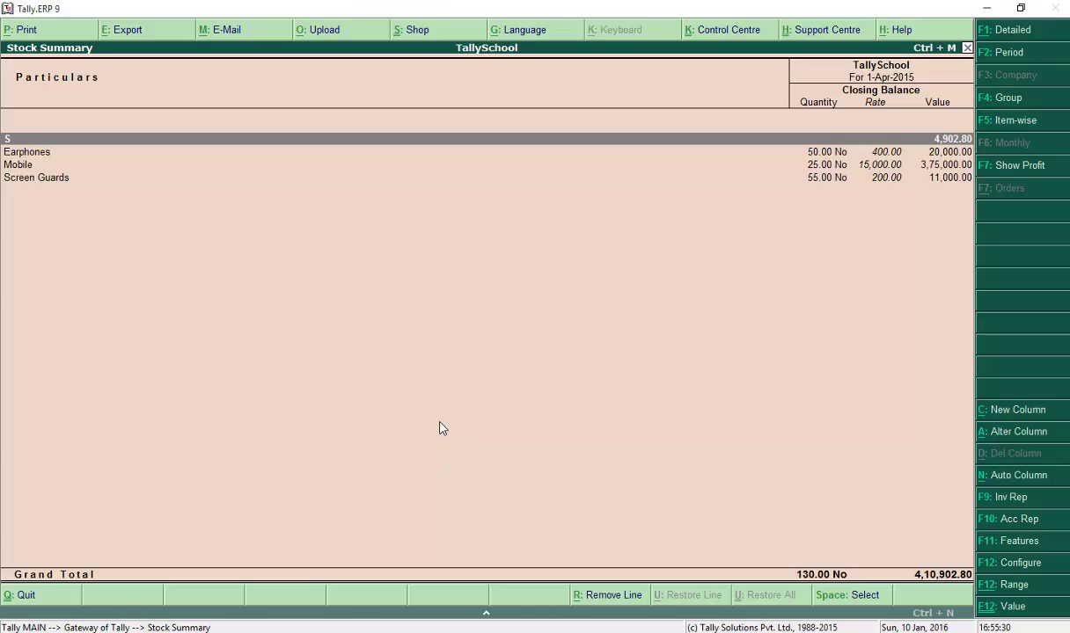
Review the stock items' closing balances and the profit columns in the Stock Summary, and close the report
key(Down)
key(Up)
key(Down)
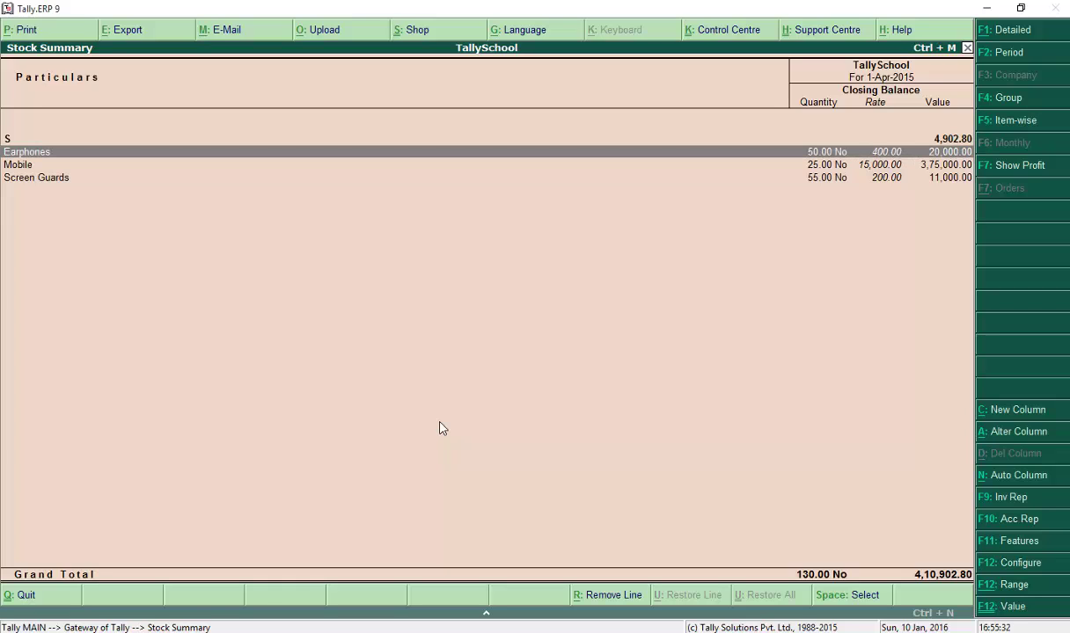
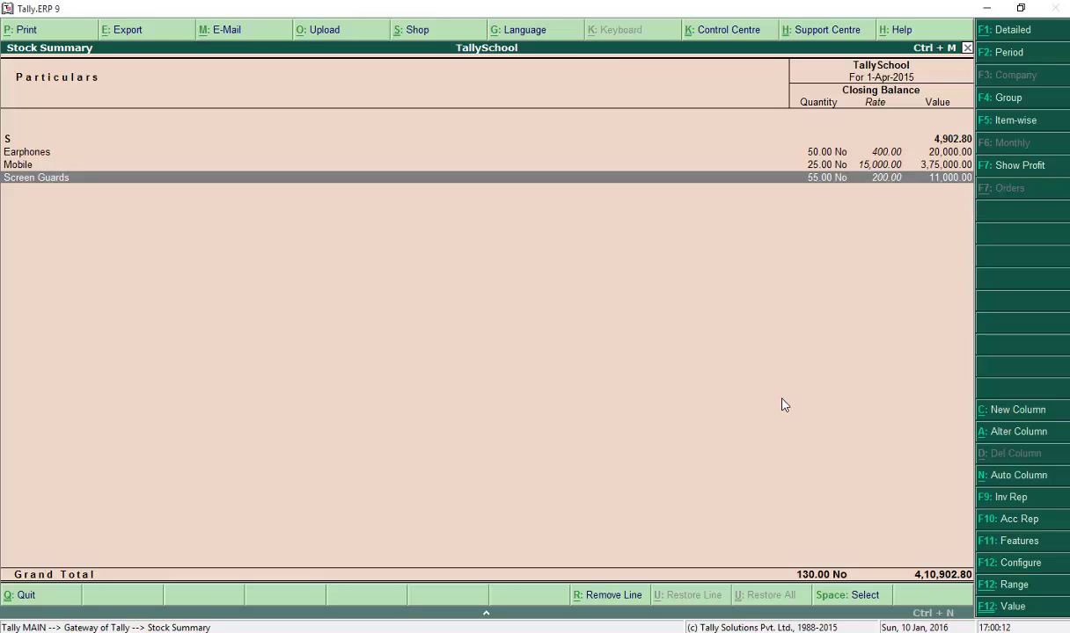
key(F7)
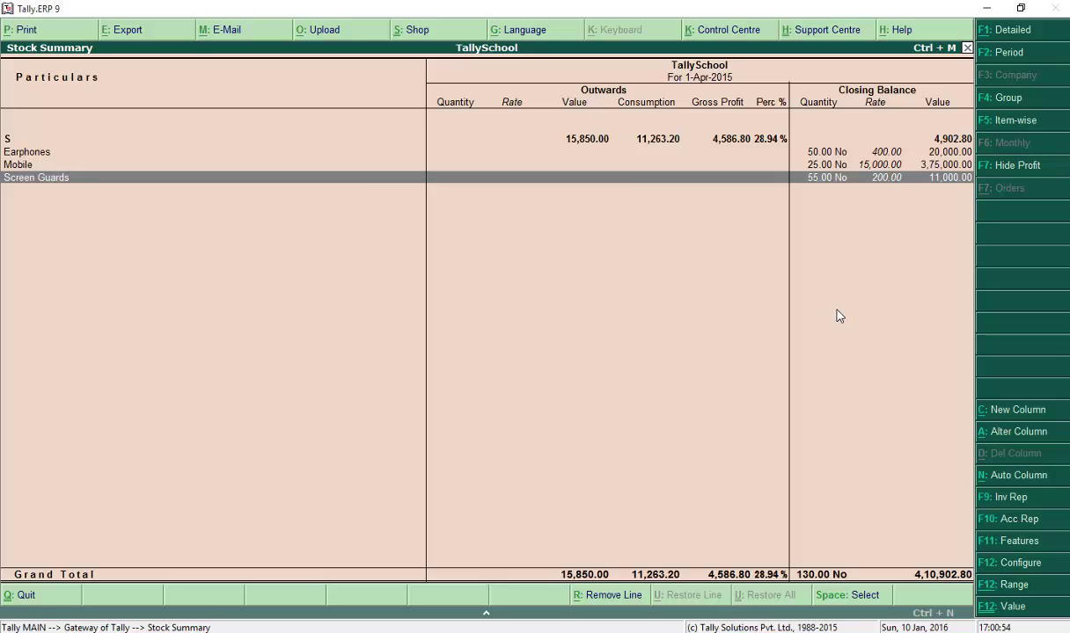
key(Escape)
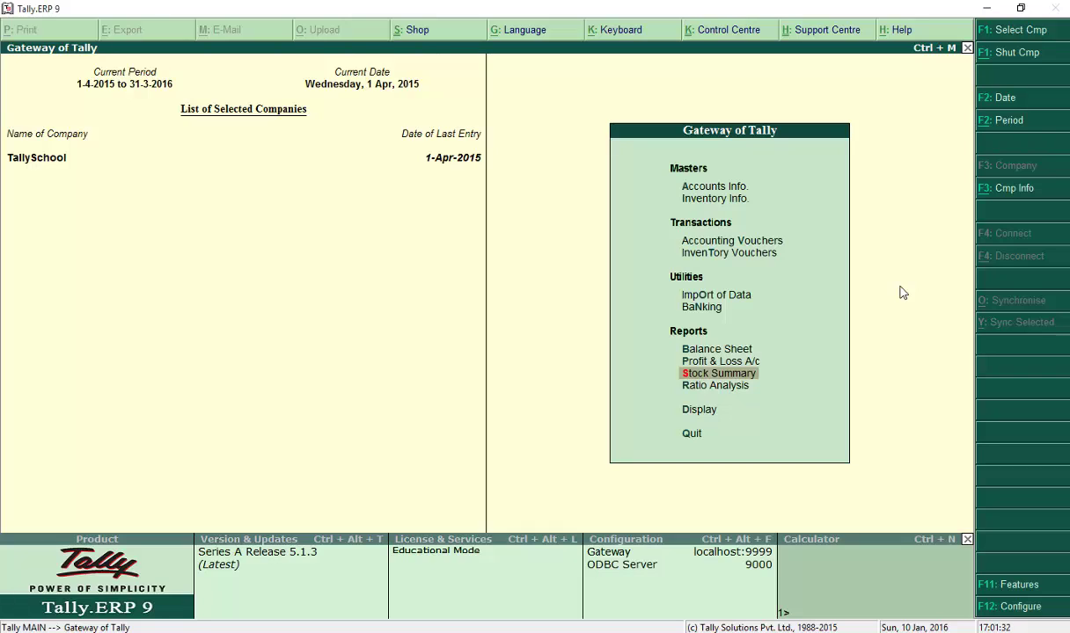
Open the creation form for a single stock group in the inventory masters
key(Up)
key(Up)
key(Up)
key(Up)
key(Up)
key(Up)
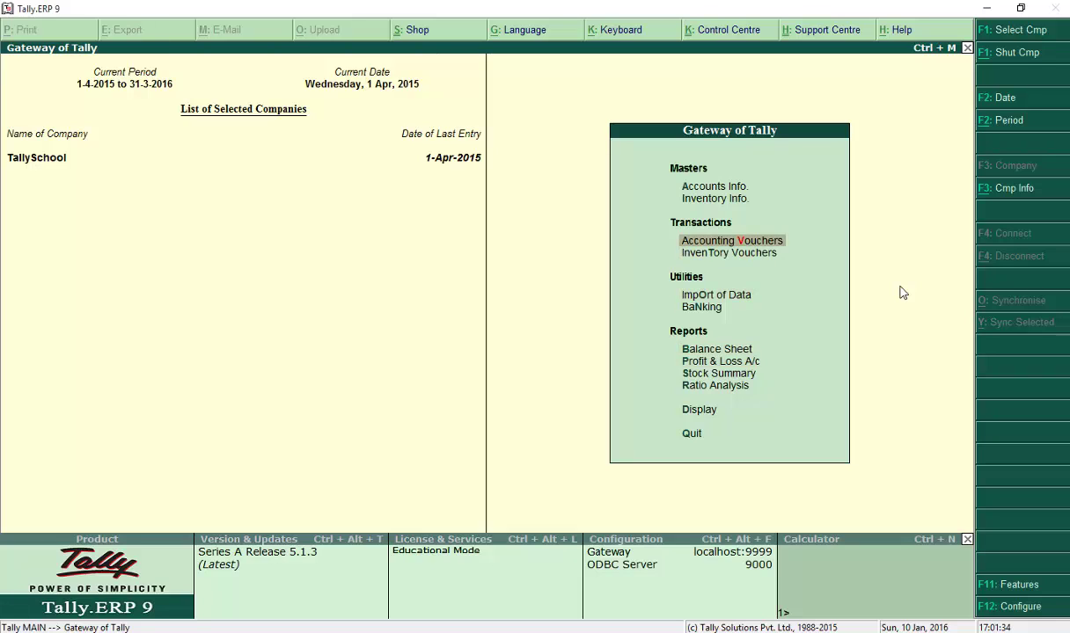
key(Up)
key(Up)
key(Down)
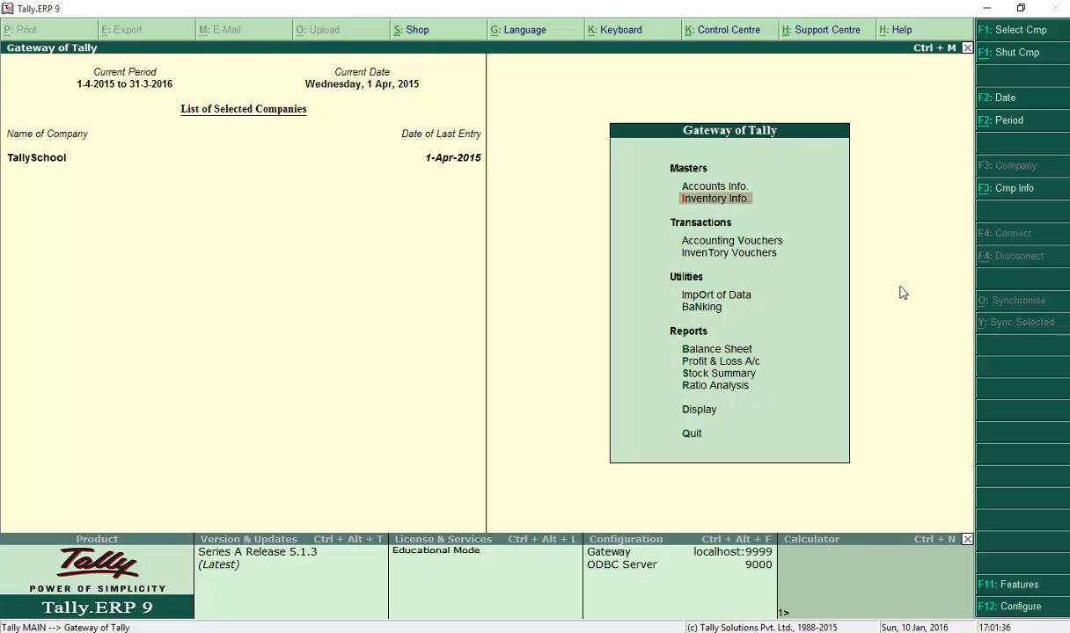
key(Return)
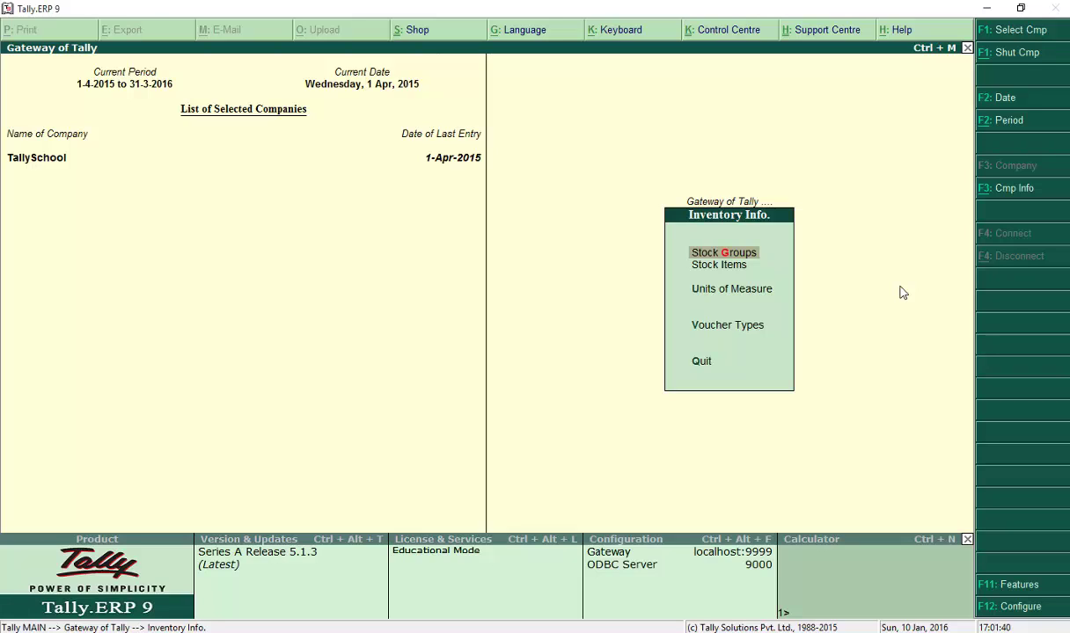
key(Return)
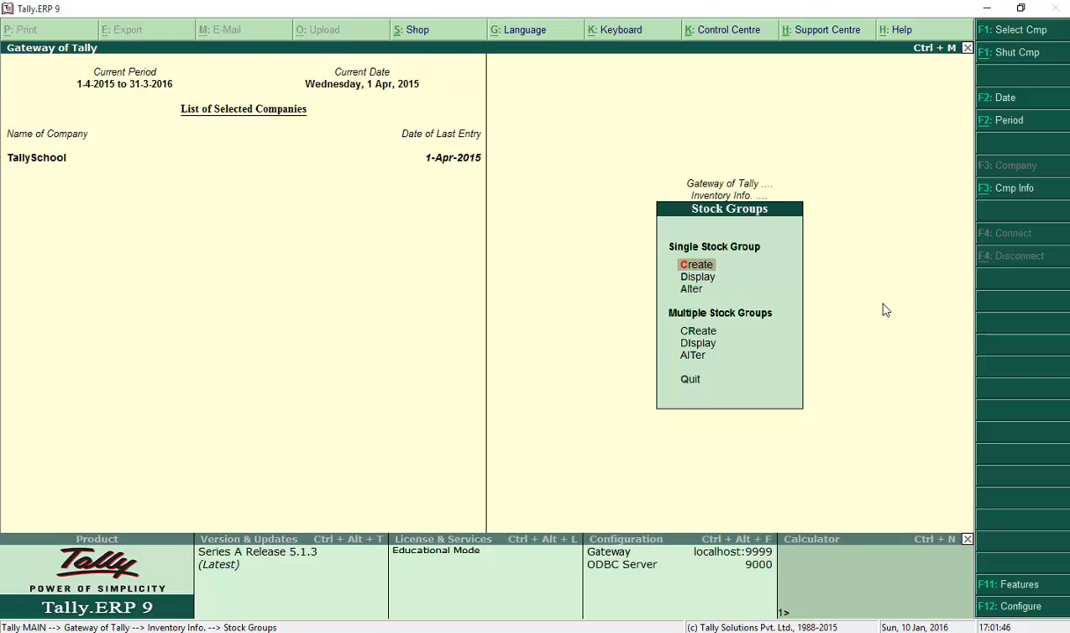
key(Return)
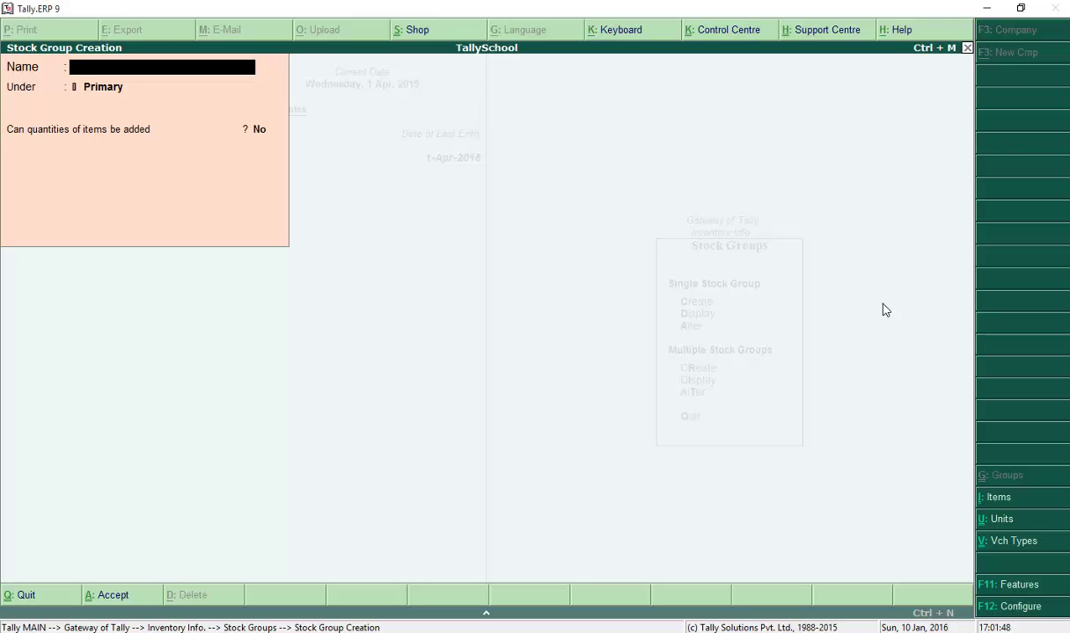
Create a stock group named Mobiles under Primary, with adding of item quantities set to No
text(Mobiles)
key(Return)
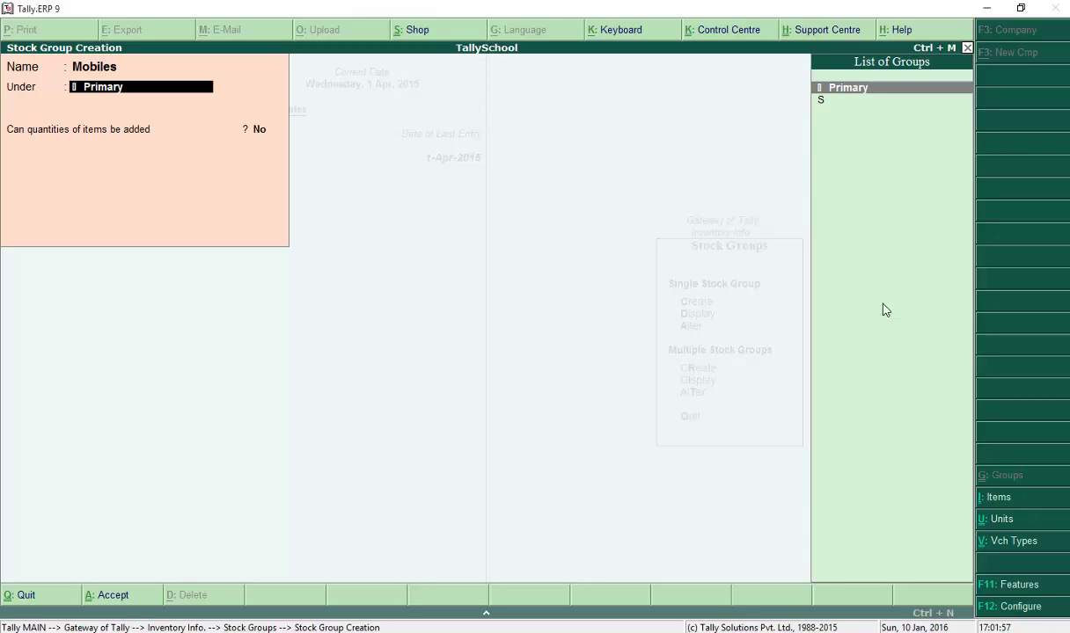
key(Return)
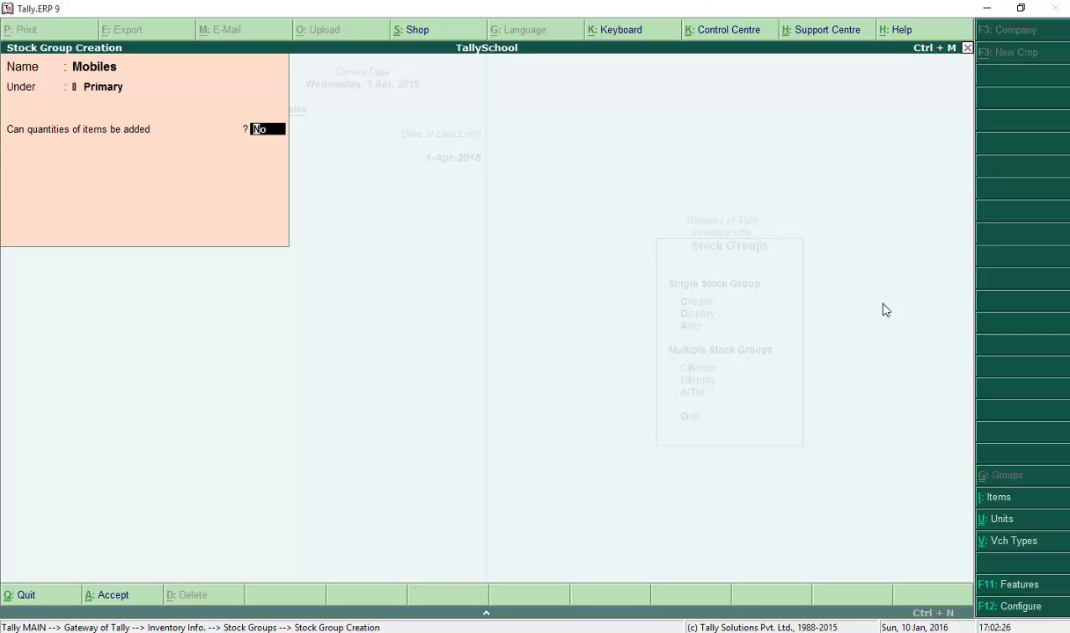
click(119, 71)
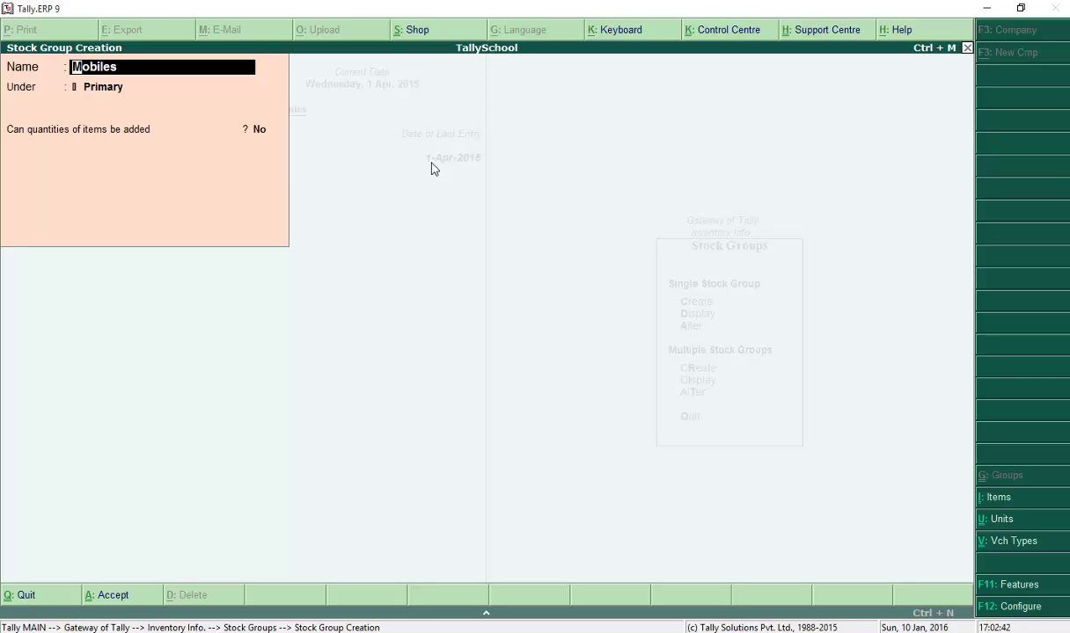
key(Return)
key(Return)
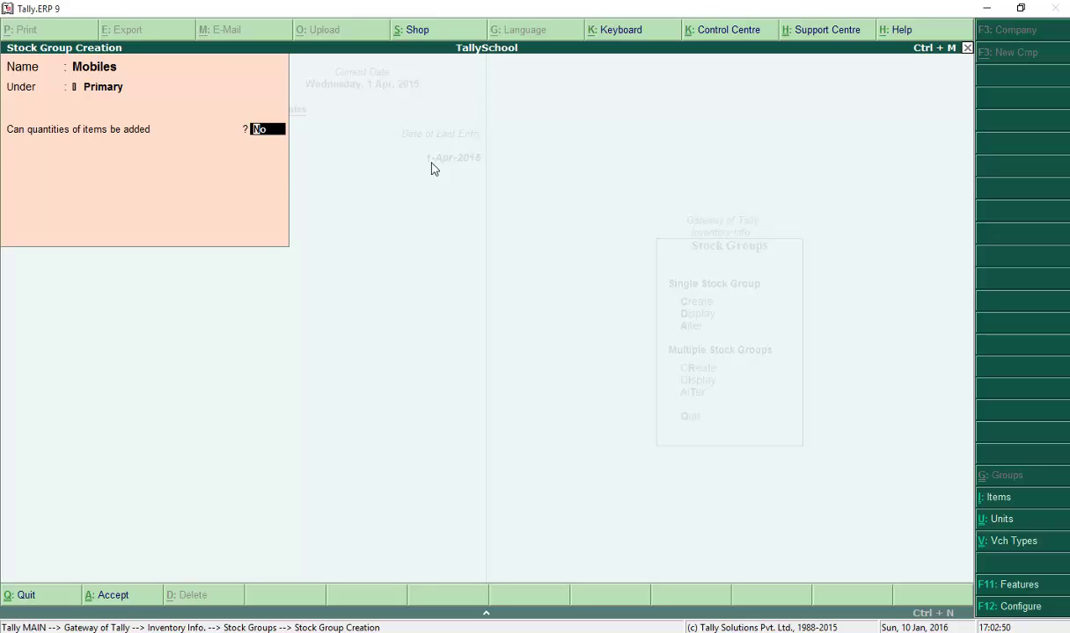
key(Return)
key(Return)
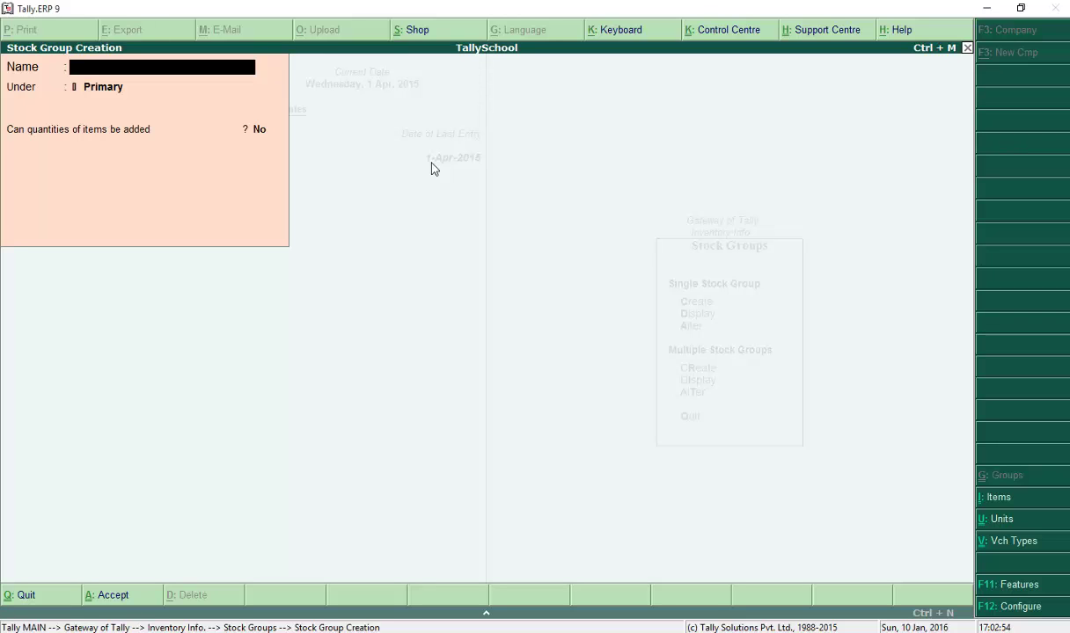
Create a stock group named Accessories under Primary, with adding of item quantities set to No, and exit stock group creation
text(Accessories)
key(Return)
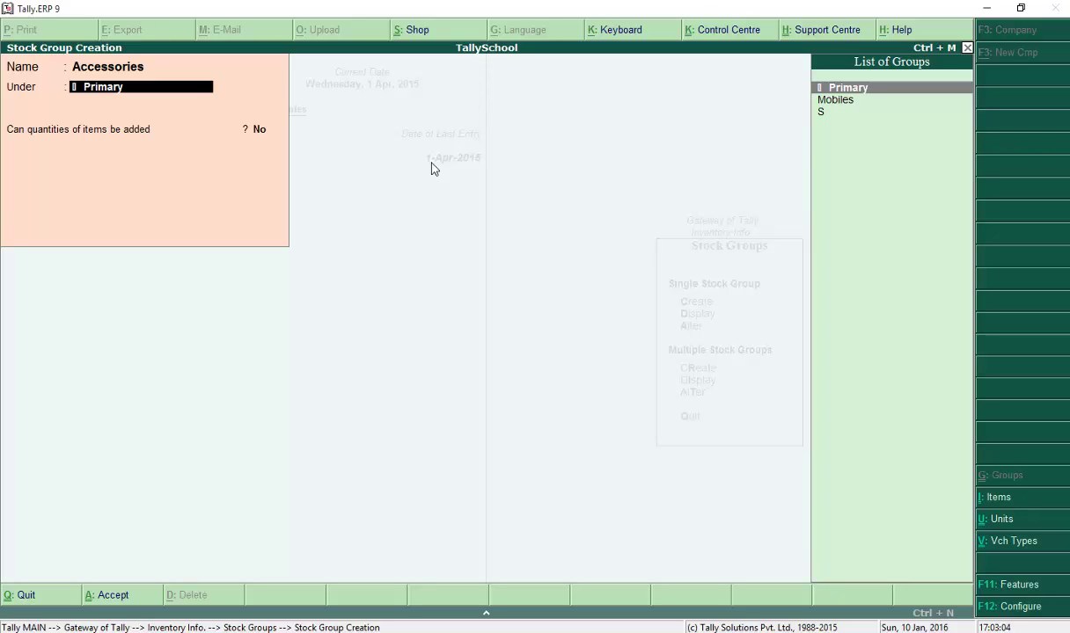
key(Return)
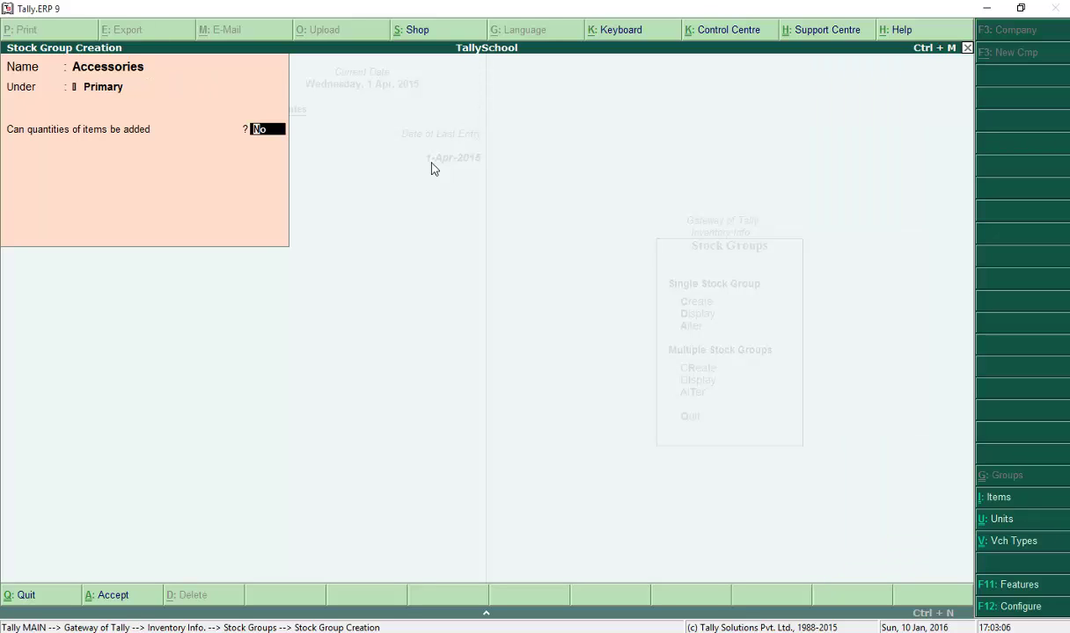
key(Return)
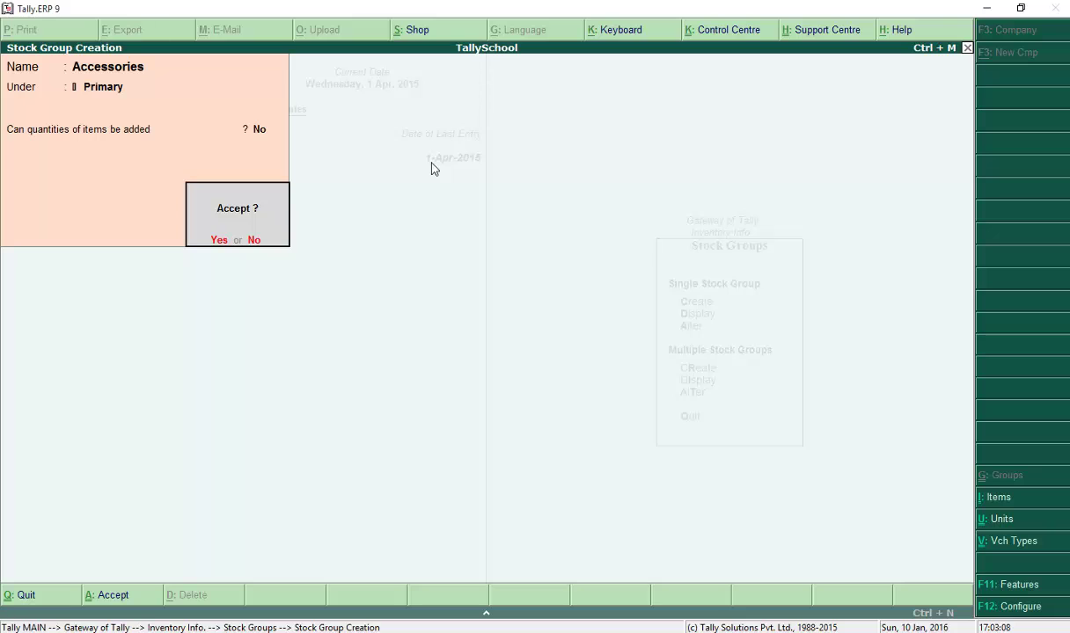
key(Return)
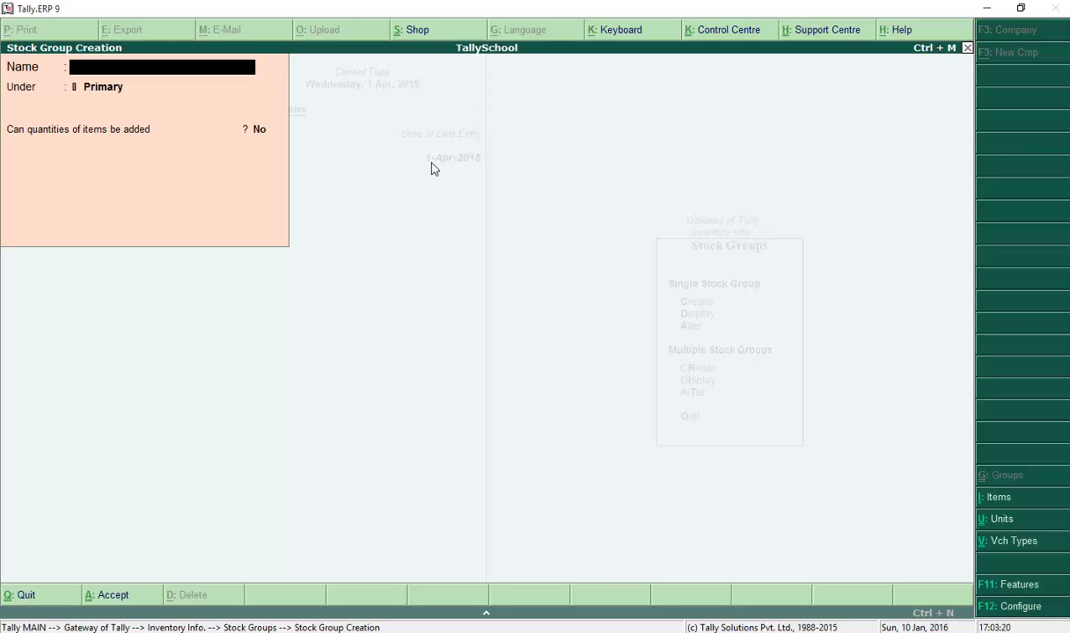
key(Escape)
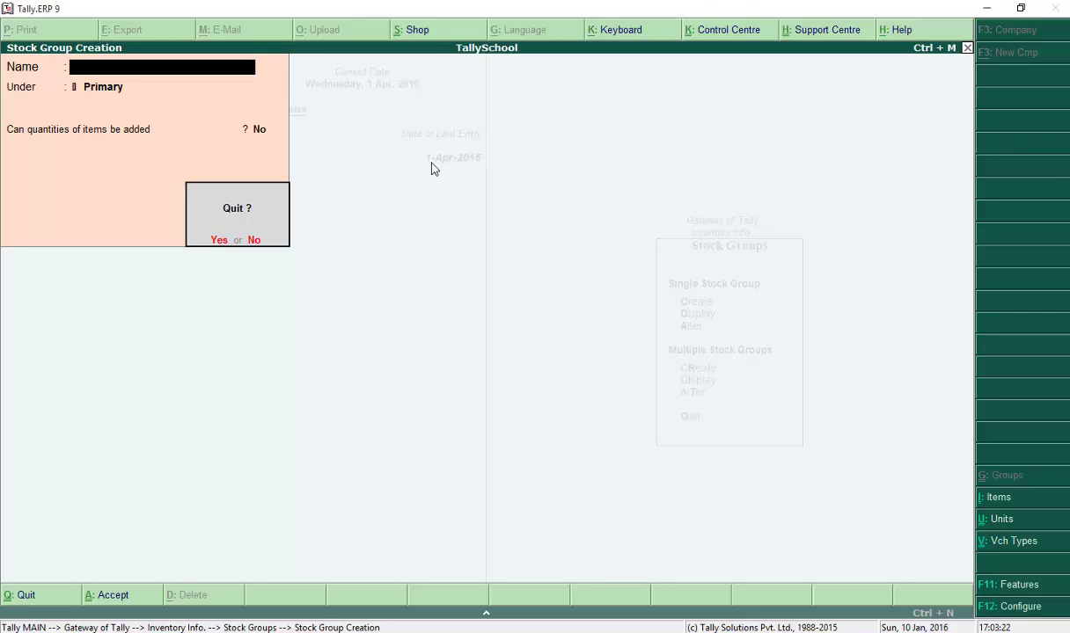
key(y)
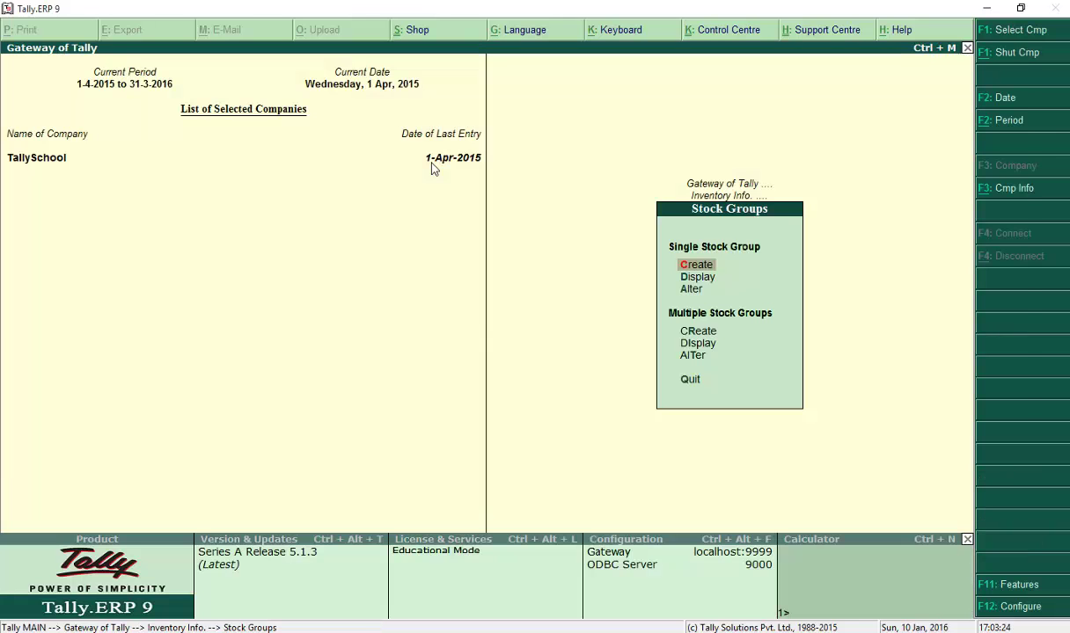
Leave the stock group options and open the list of stock items for altering a single item
key(Escape)
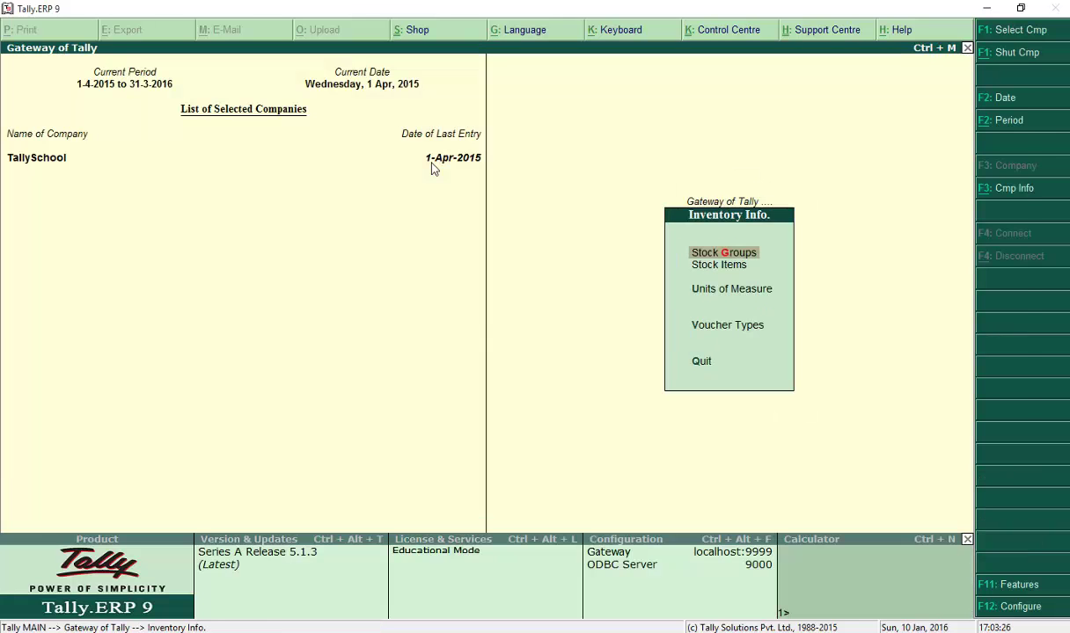
key(Down)
key(Return)
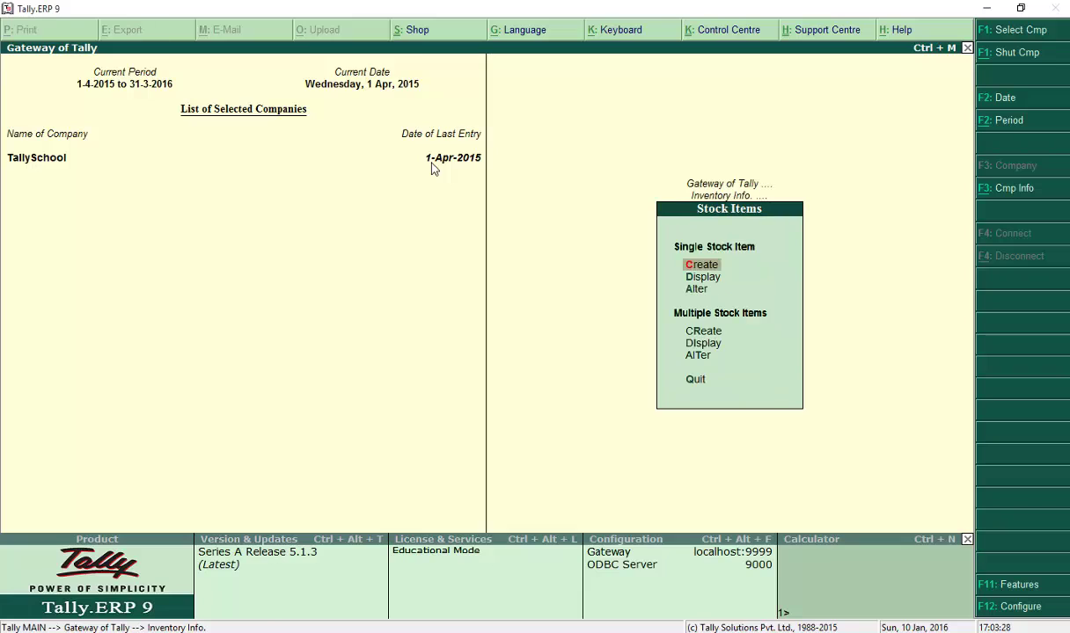
key(Down)
key(Down)
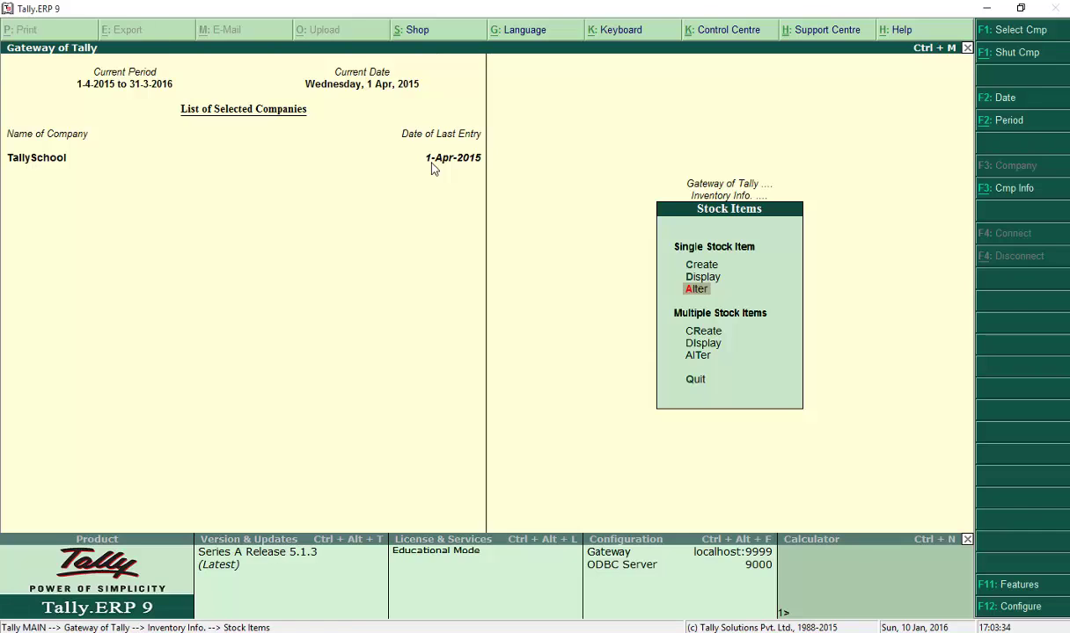
key(Return)
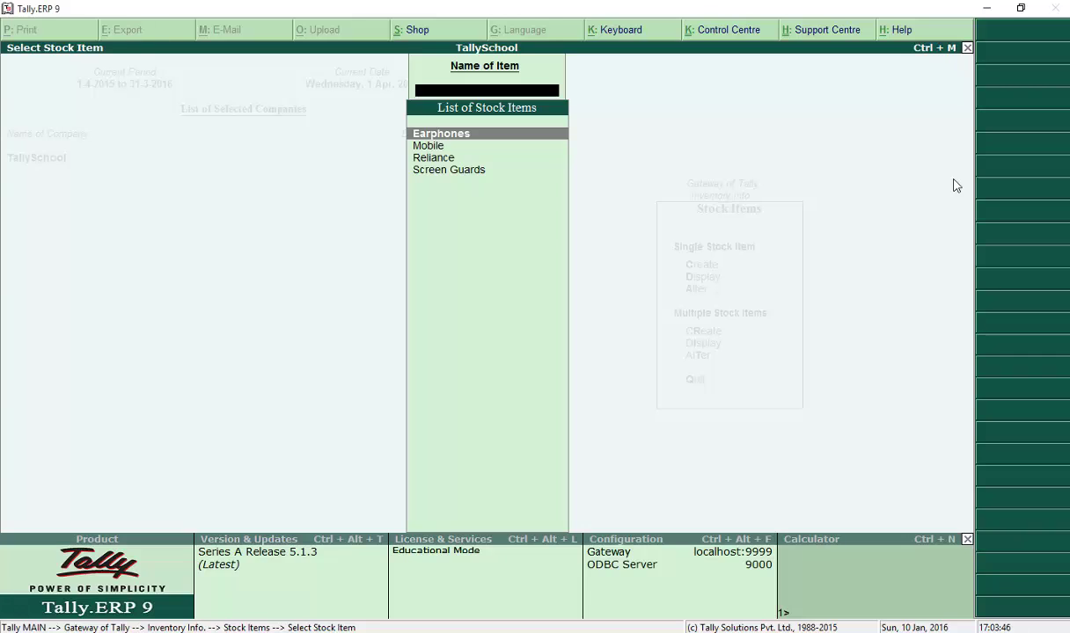
Move the Earphones stock item under the Accessories group and save the alteration
key(Return)
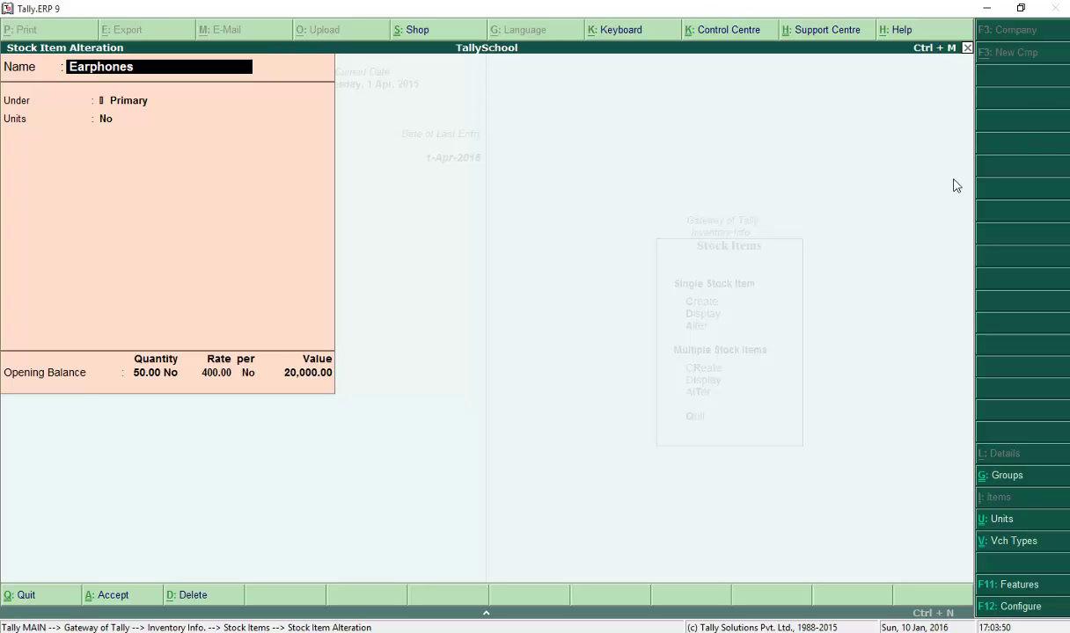
key(Return)
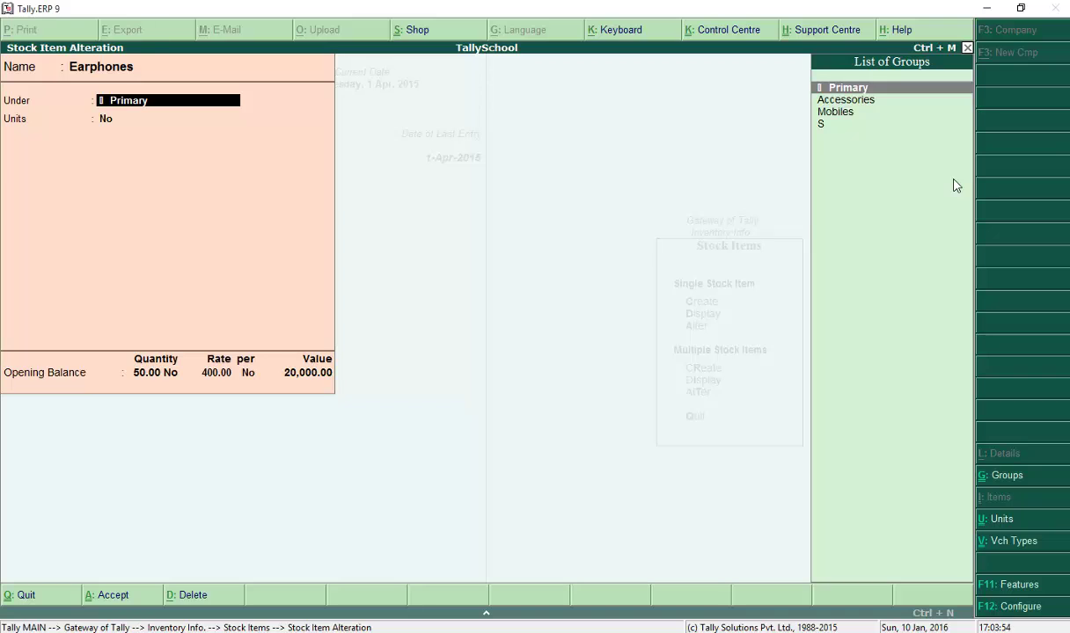
key(Down)
key(Down)
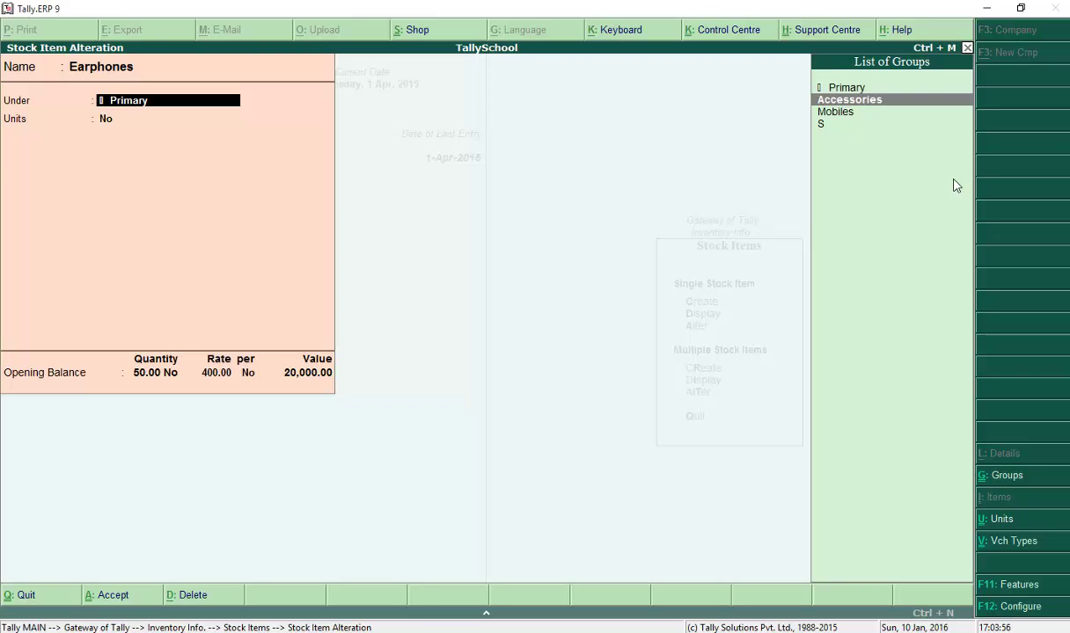
key(Up)
key(Return)
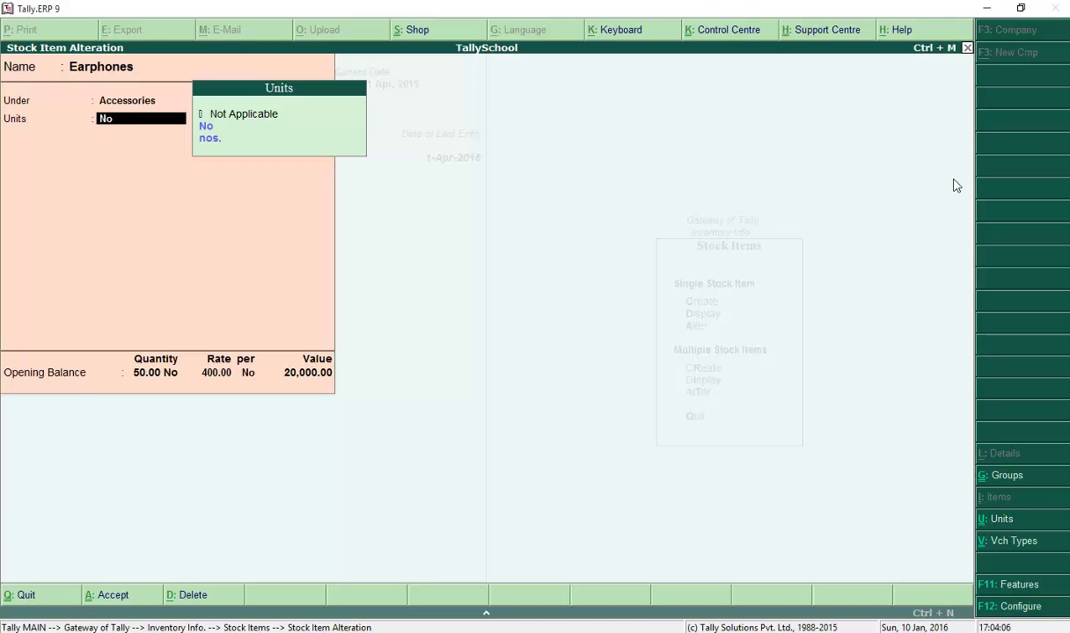
key(ctrl+a)
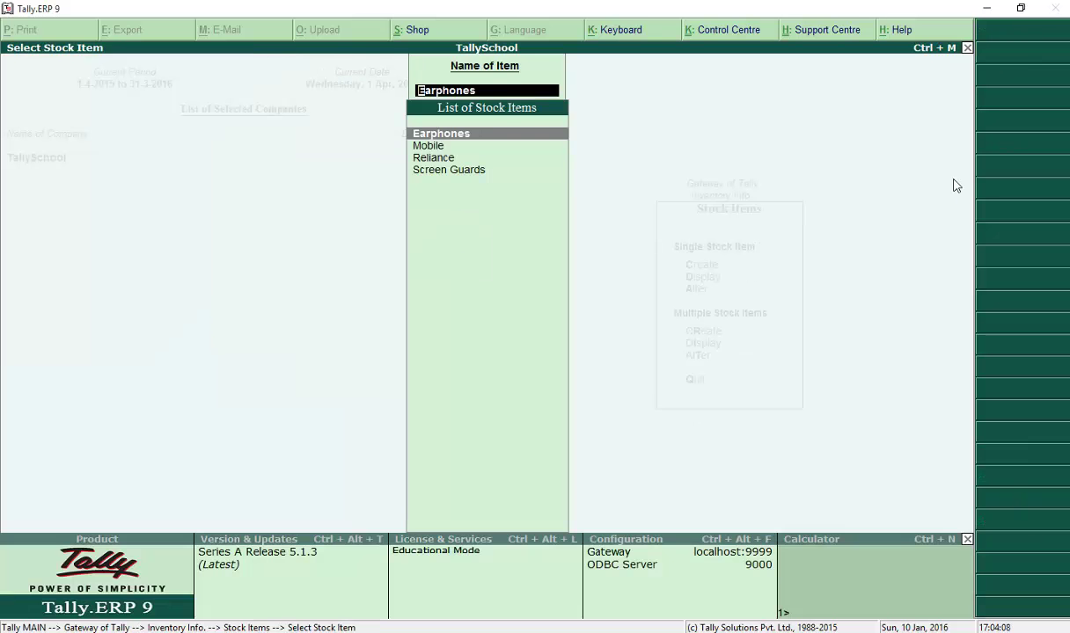
Move the Mobile stock item under the Mobiles group and save the alteration
key(Down)
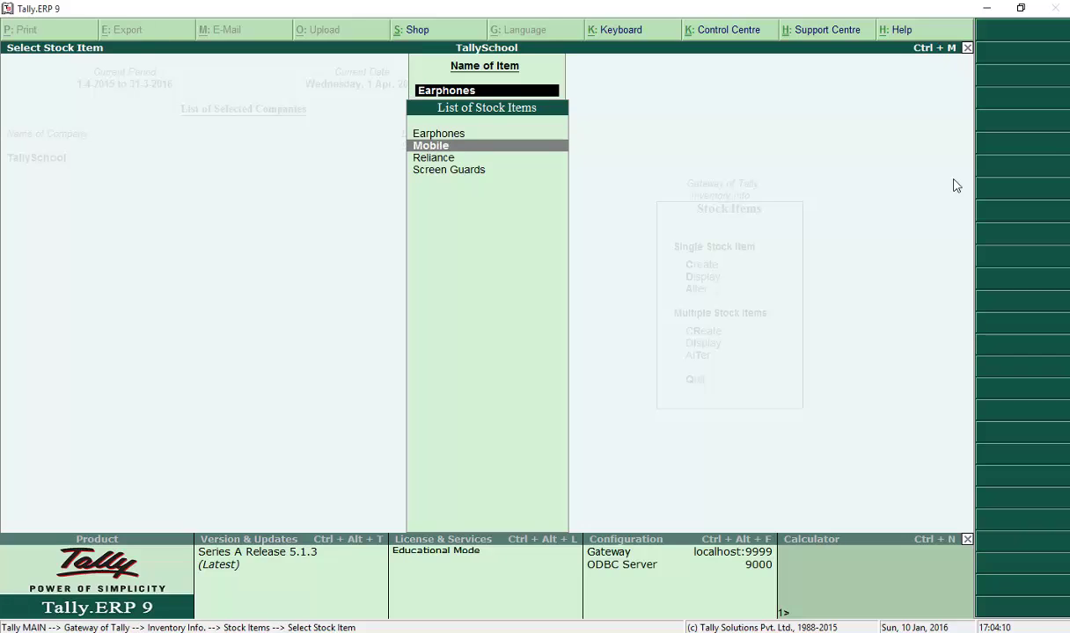
key(Return)
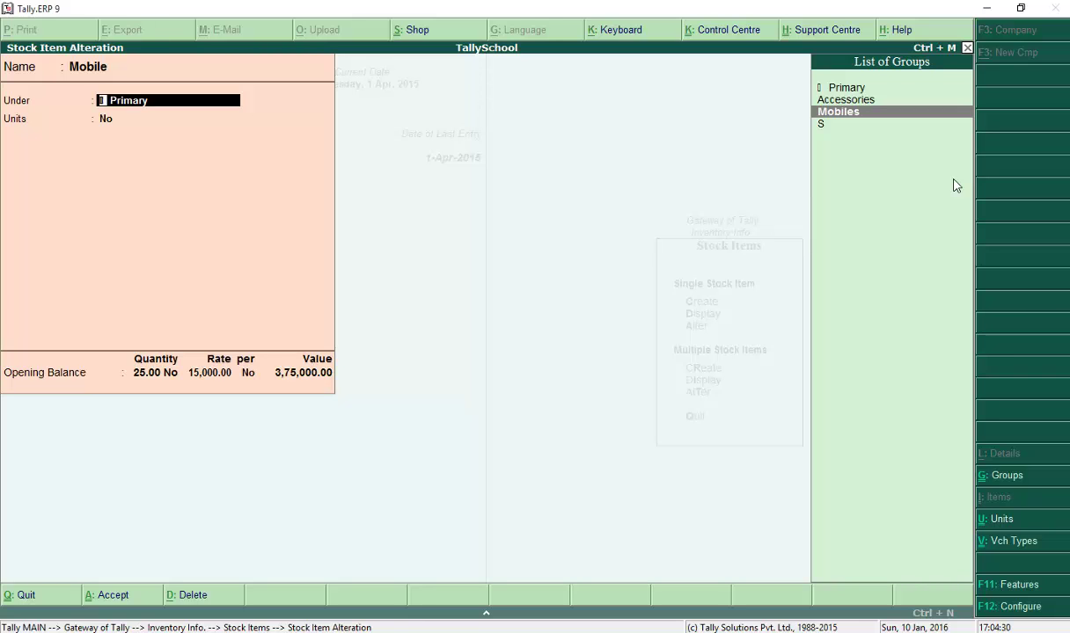
key(Return)
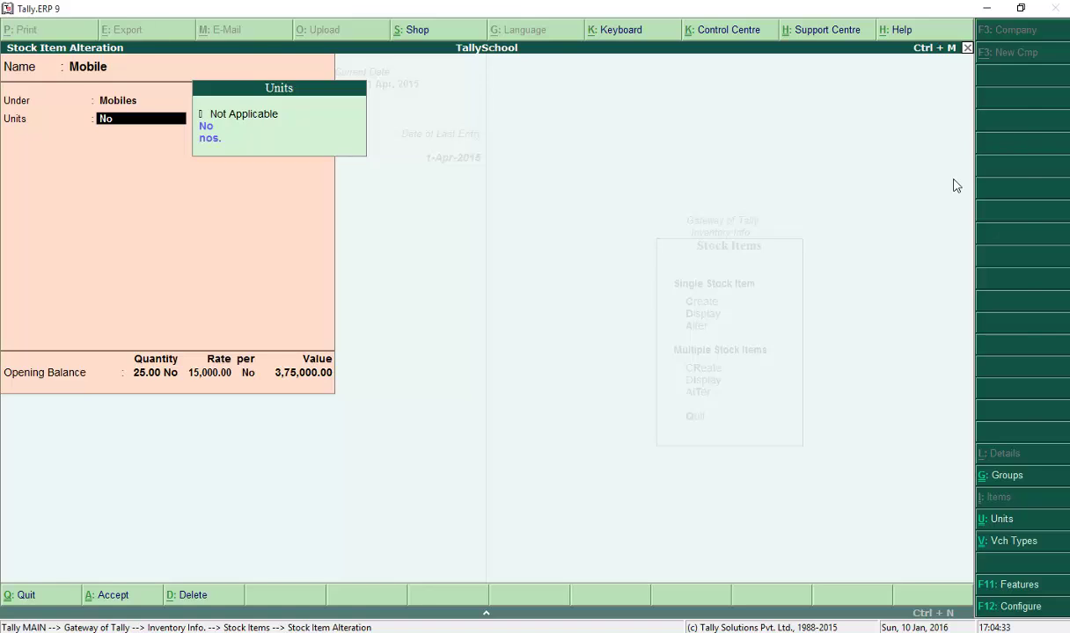
key(ctrl+a)
Move the Screen Guards stock item under the Accessories group and save the alteration
key(Down)
key(Down)
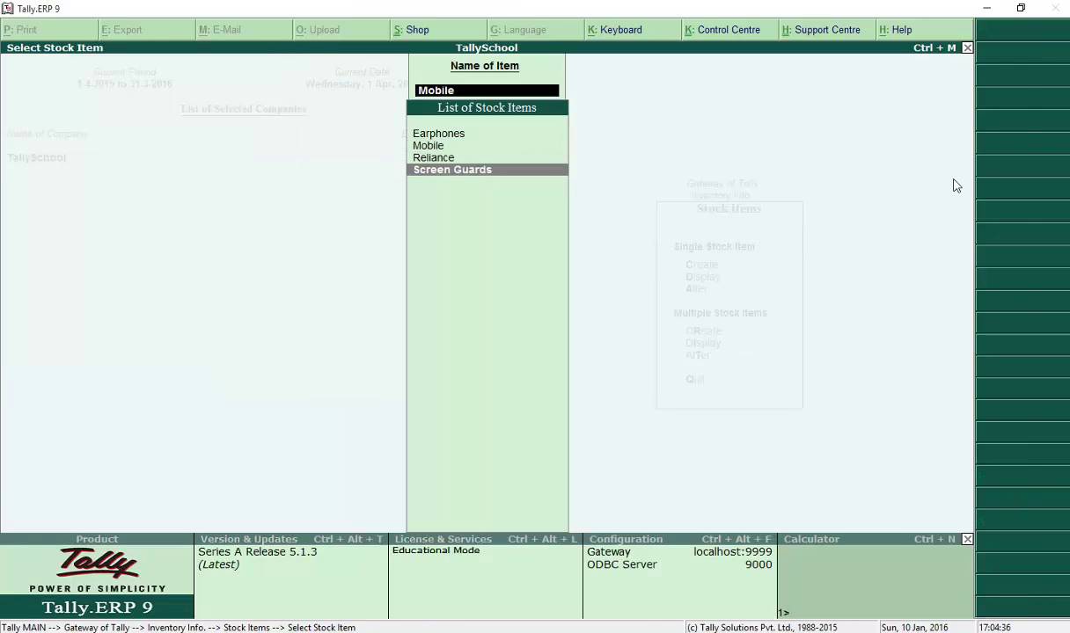
key(Up)
key(Down)
key(Return)
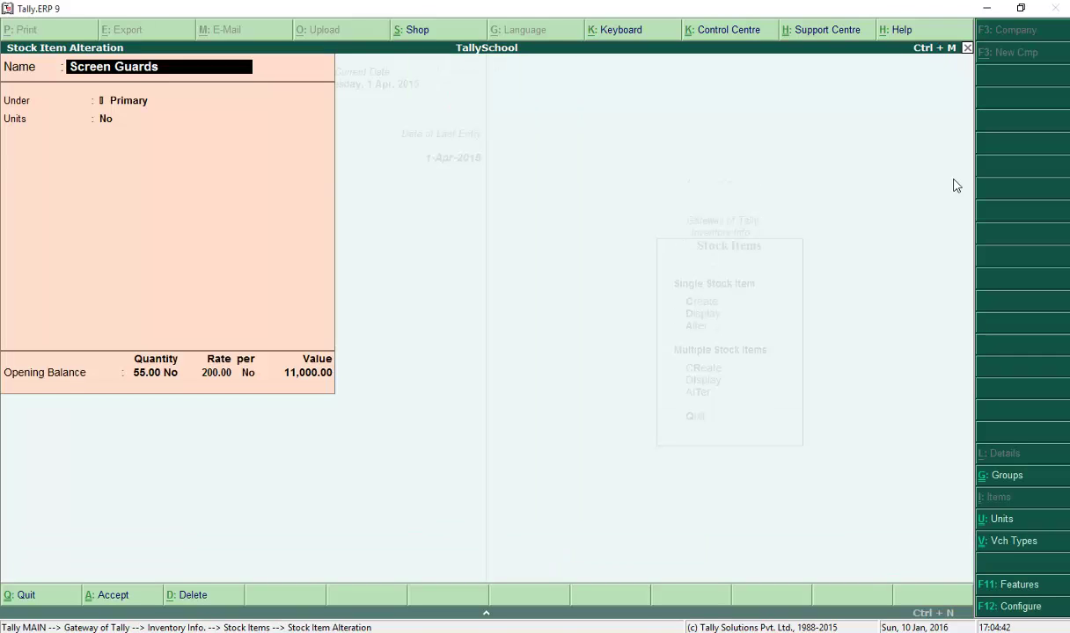
key(Return)
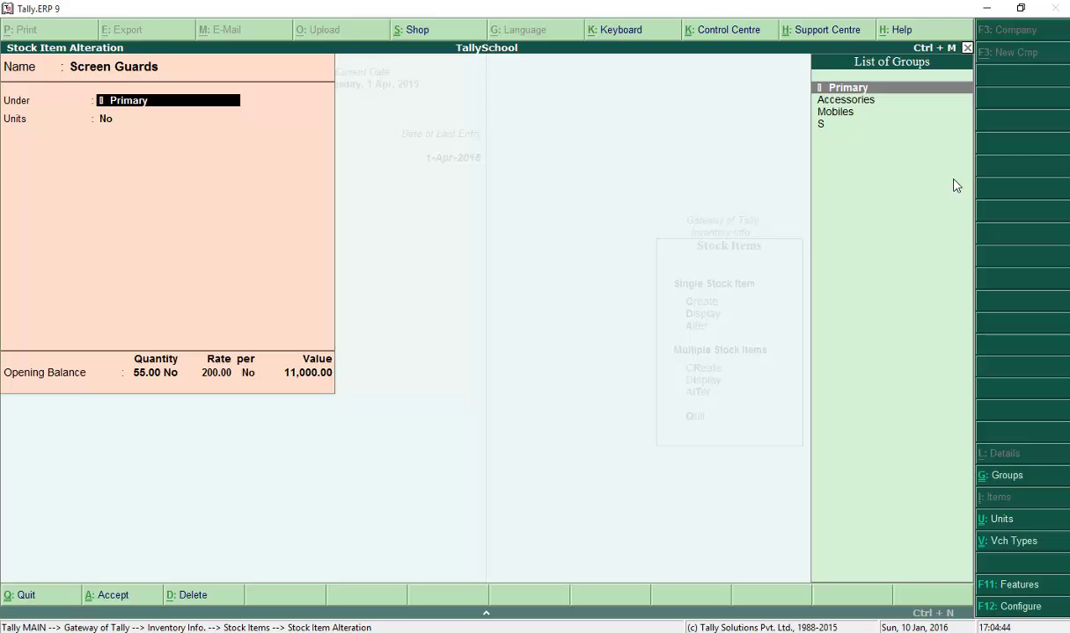
key(Down)
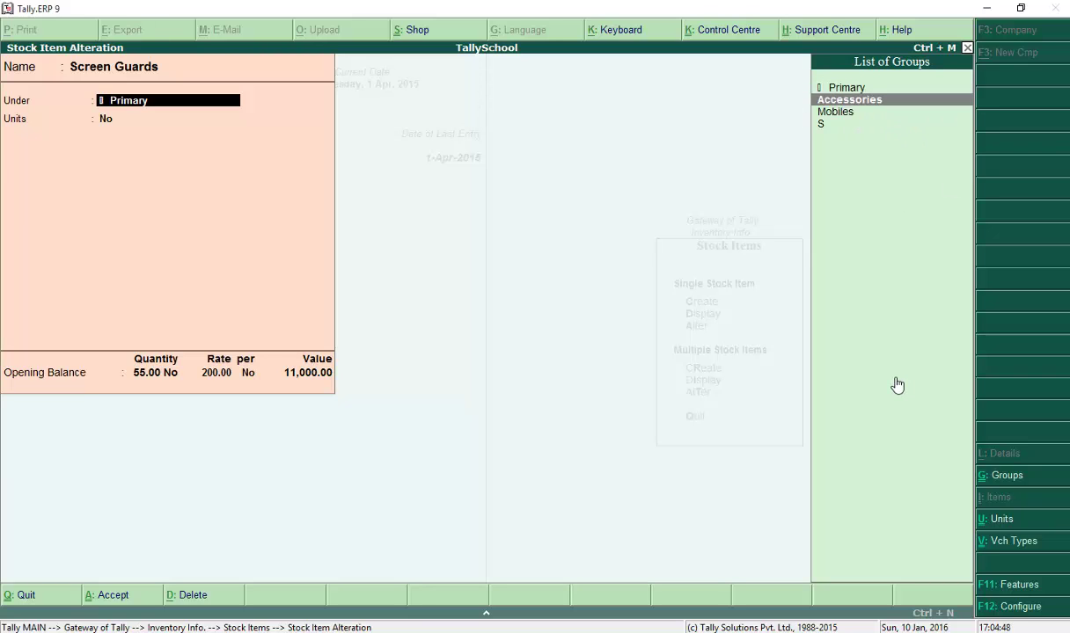
key(Return)
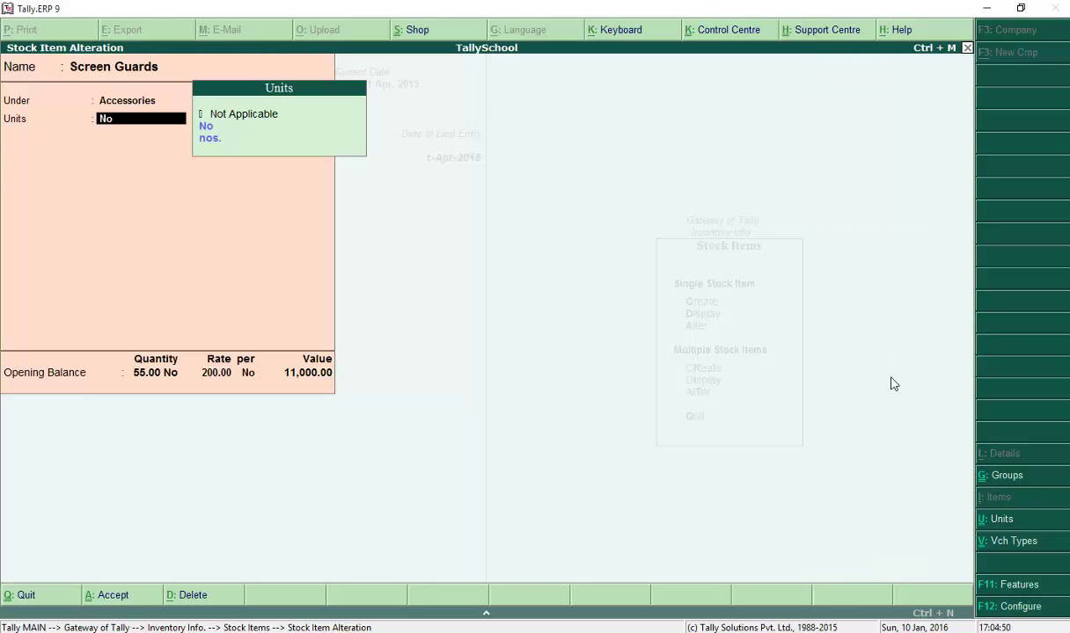
key(ctrl+a)
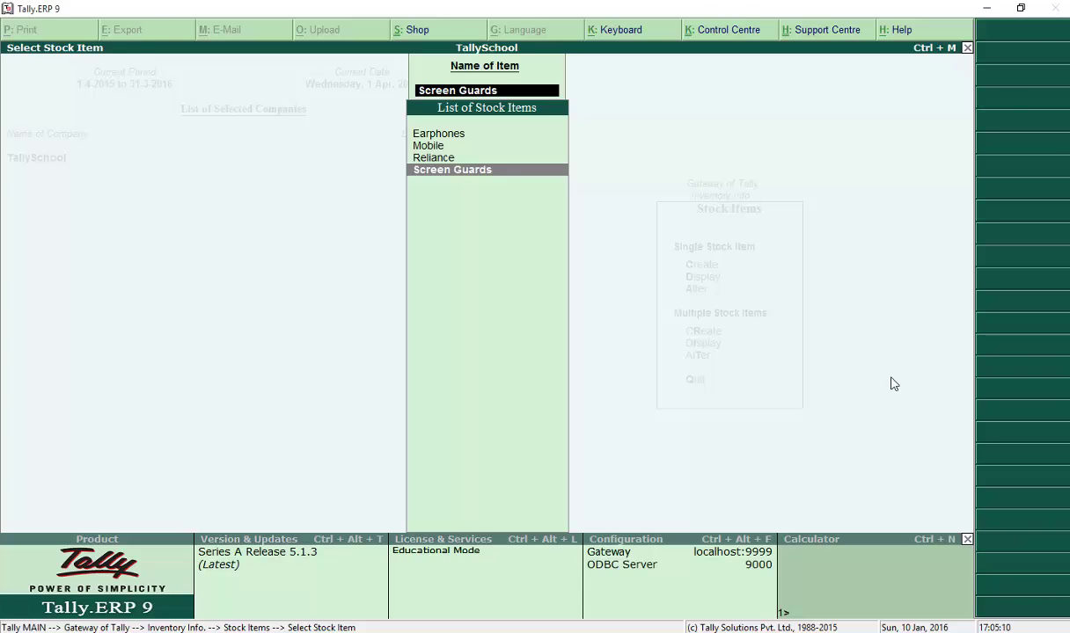
Exit the inventory masters and open the Stock Summary report
key(Escape)
key(Escape)
key(Escape)
key(Down)
key(Down)
key(Down)
key(Down)
key(Down)
key(Down)
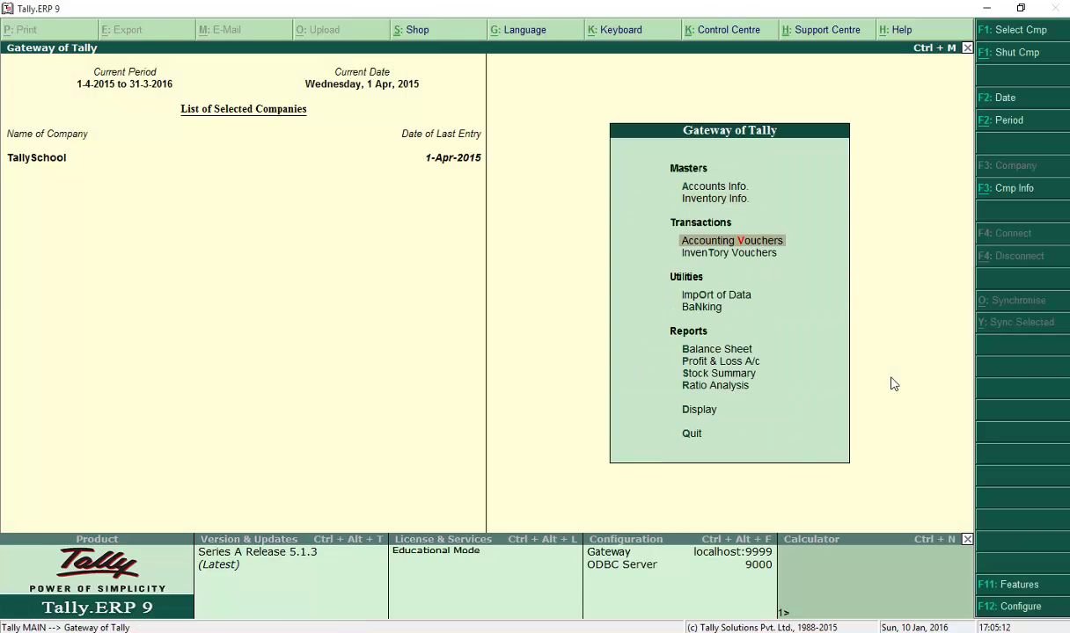
key(Down)
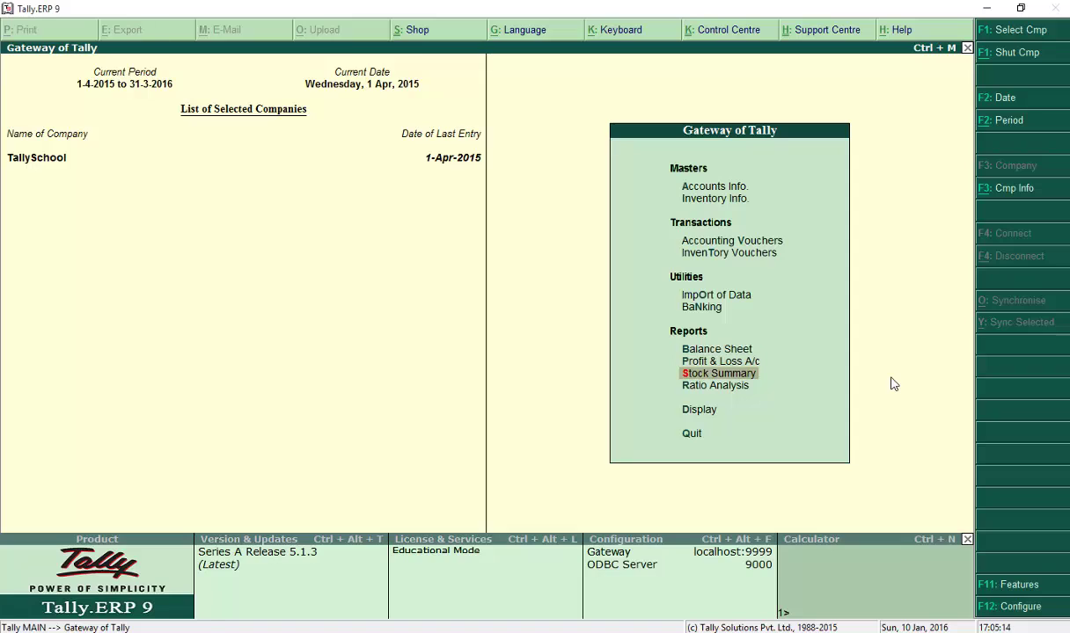
key(Return)
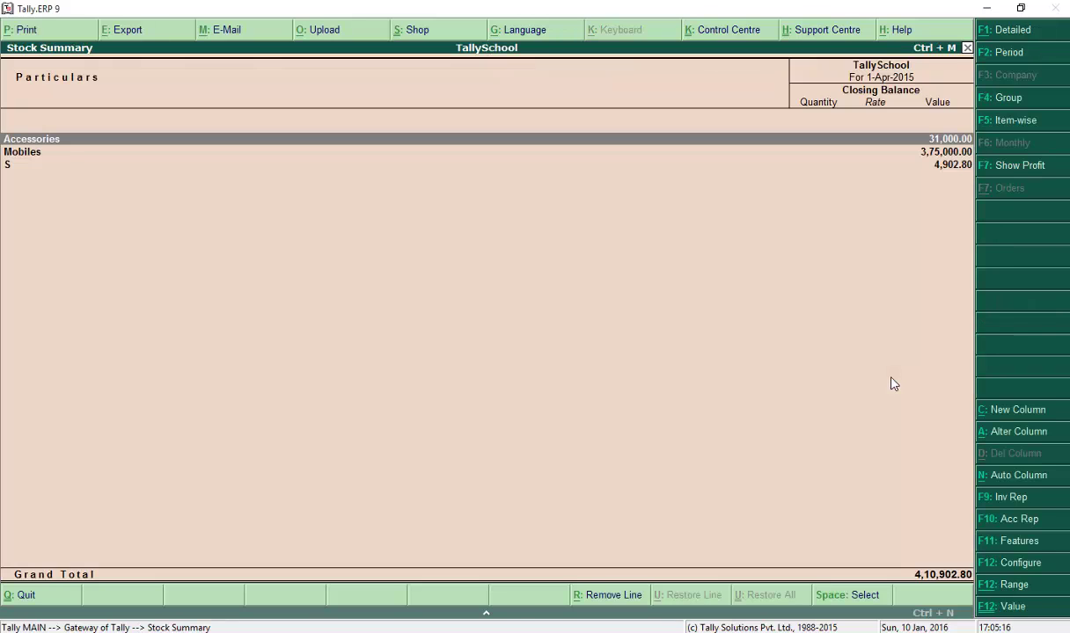
Review the stock groups' closing balances, examine the items inside the Accessories group, and return to the group list
key(Down)
key(Down)
key(Up)
key(Up)
key(Down)
key(Up)
key(Return)
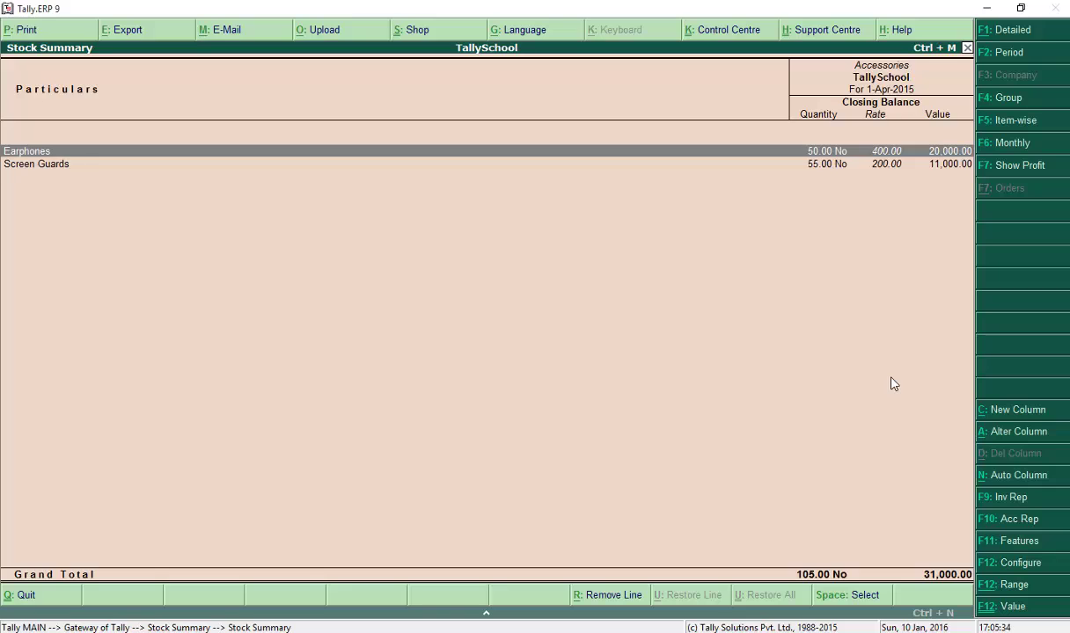
key(Down)
key(Up)
key(Down)
key(Up)
key(Escape)
Examine the items inside the Mobiles group, review the group balances, and close the Stock Summary
key(Down)
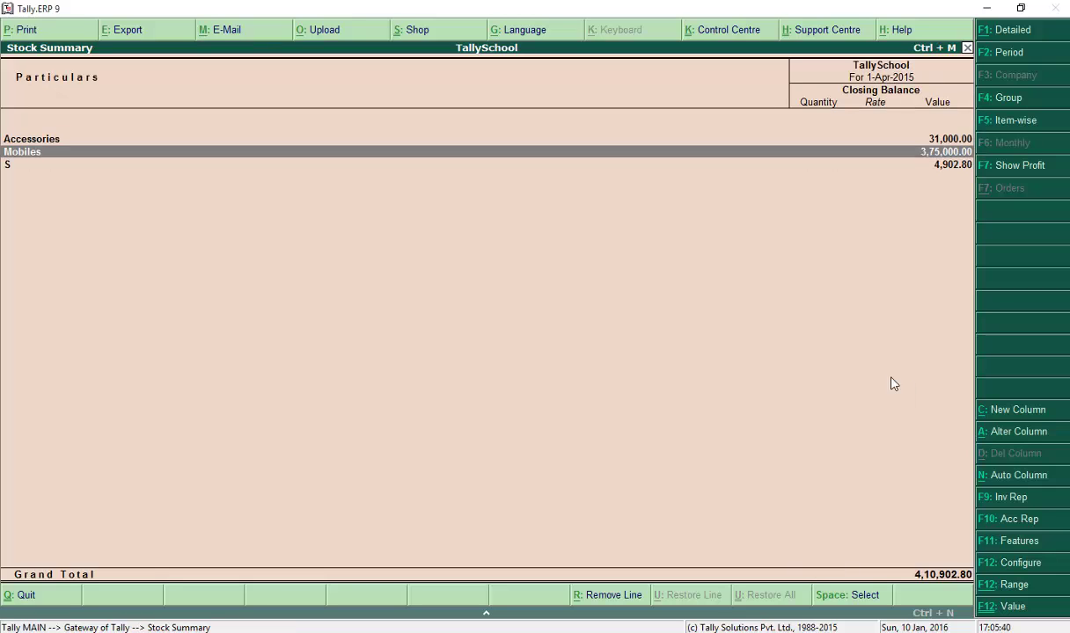
key(Return)
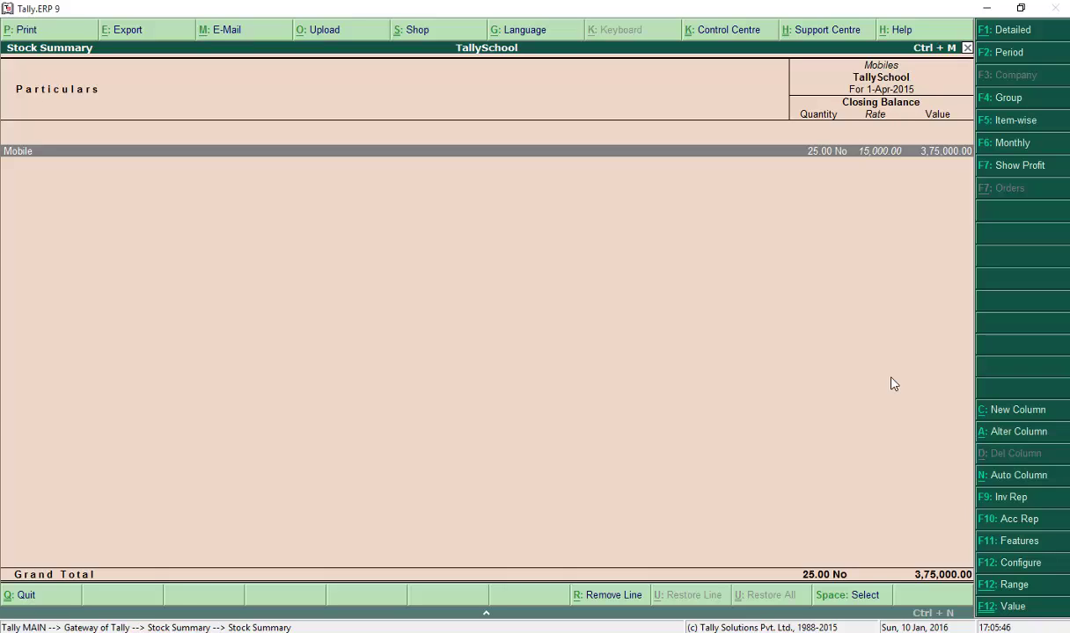
key(Escape)
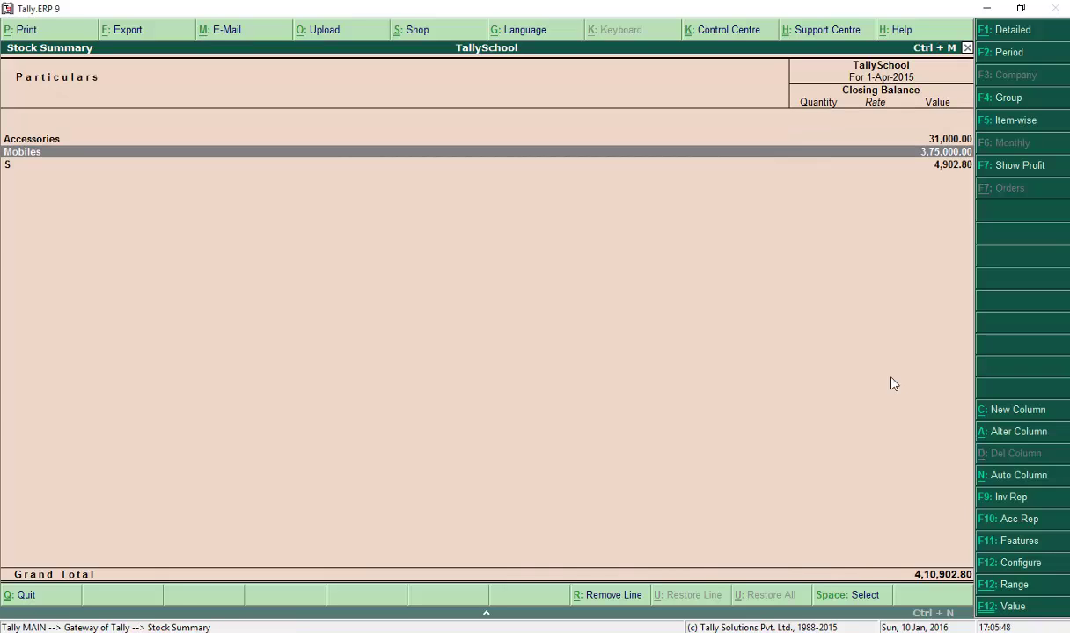
key(Up)
key(Down)
key(Down)
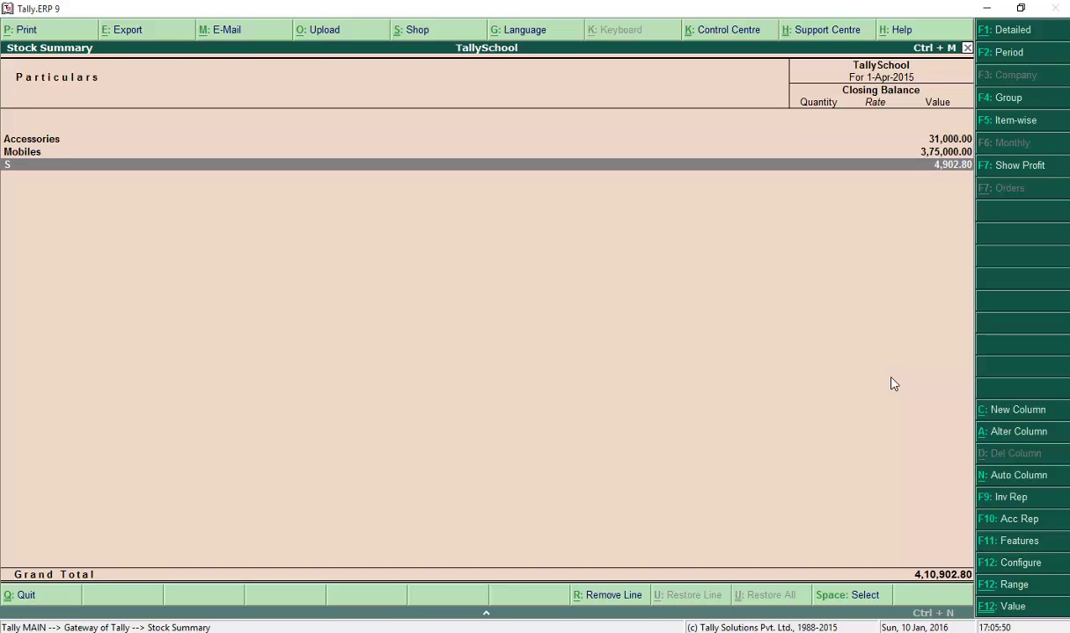
key(Up)
key(Up)
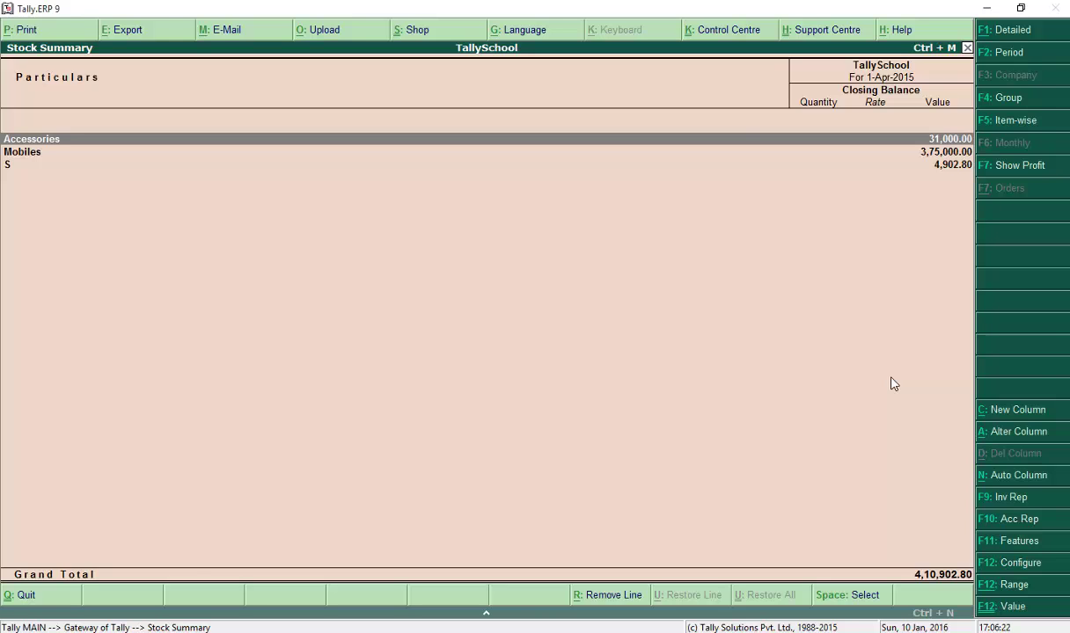
key(Escape)
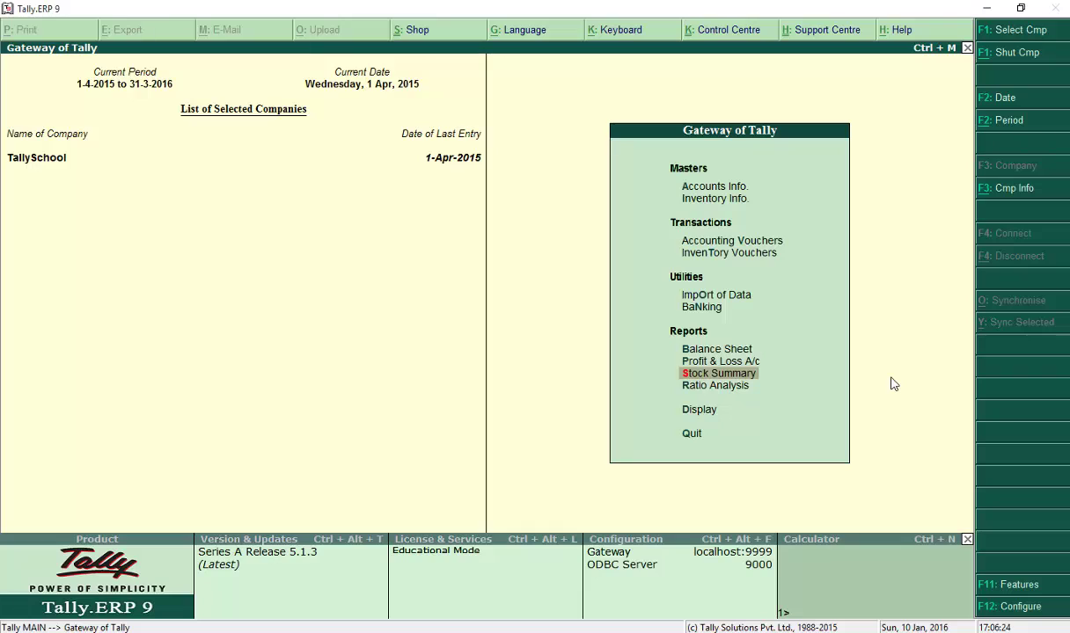